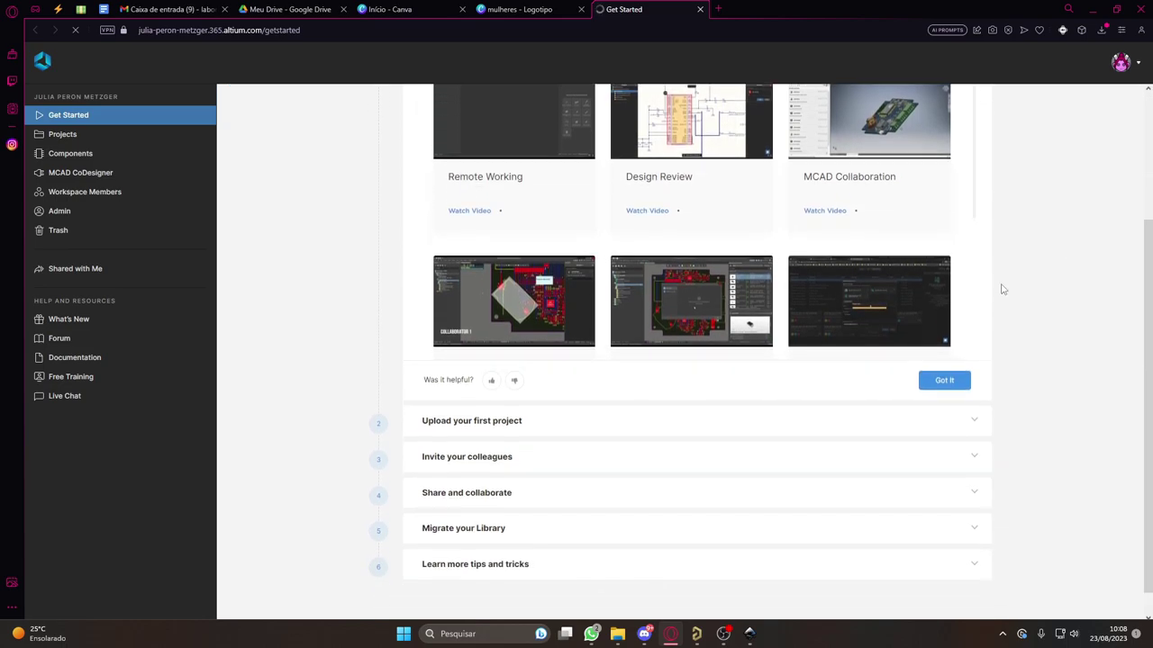
Step: Open the workspace's Projects page and look through the list of projects
{"action": "scroll", "coordinate": [919, 324], "scroll_direction": "down", "scroll_amount": 1}
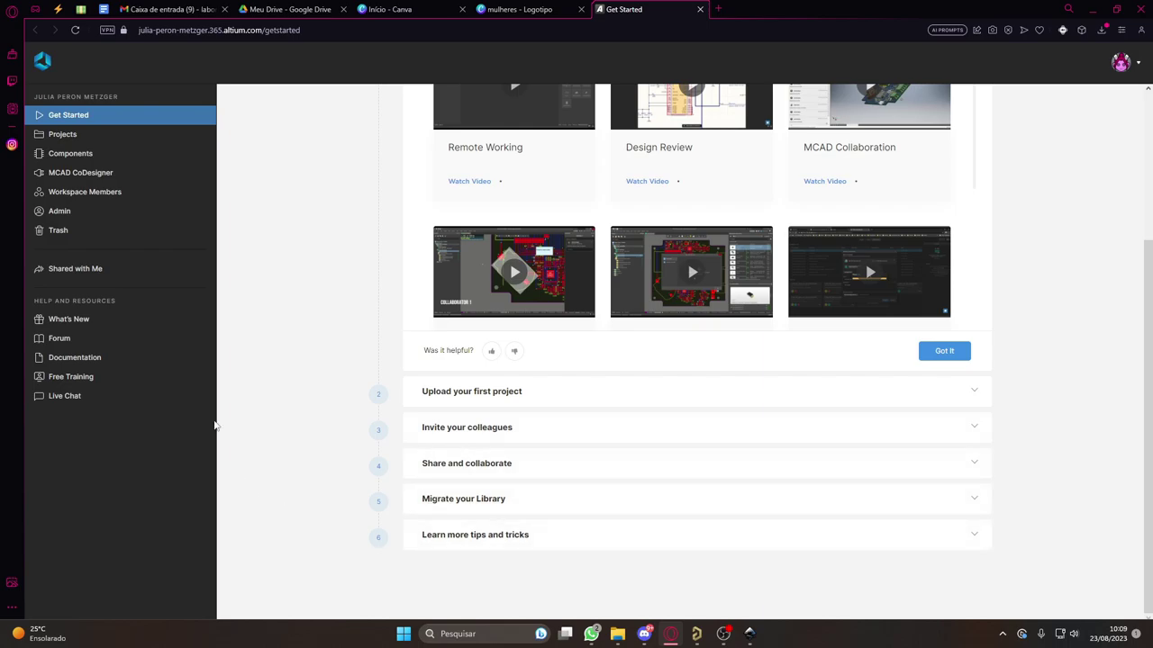
{"action": "left_click", "coordinate": [94, 137]}
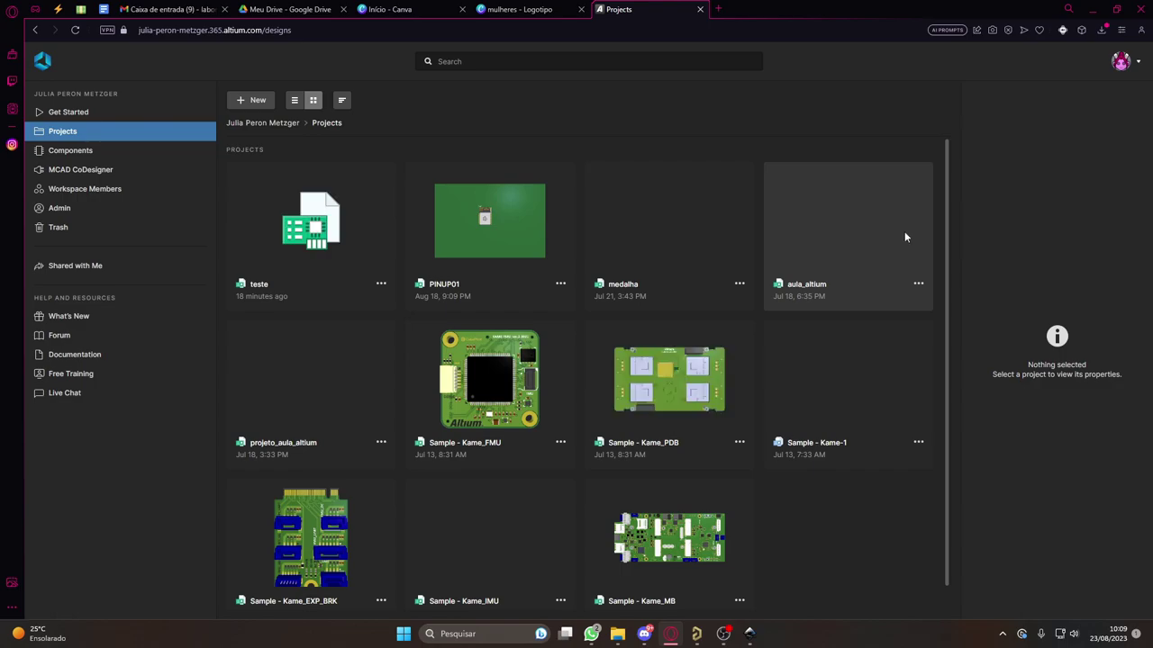
{"action": "scroll", "coordinate": [922, 378], "scroll_direction": "down", "scroll_amount": 1}
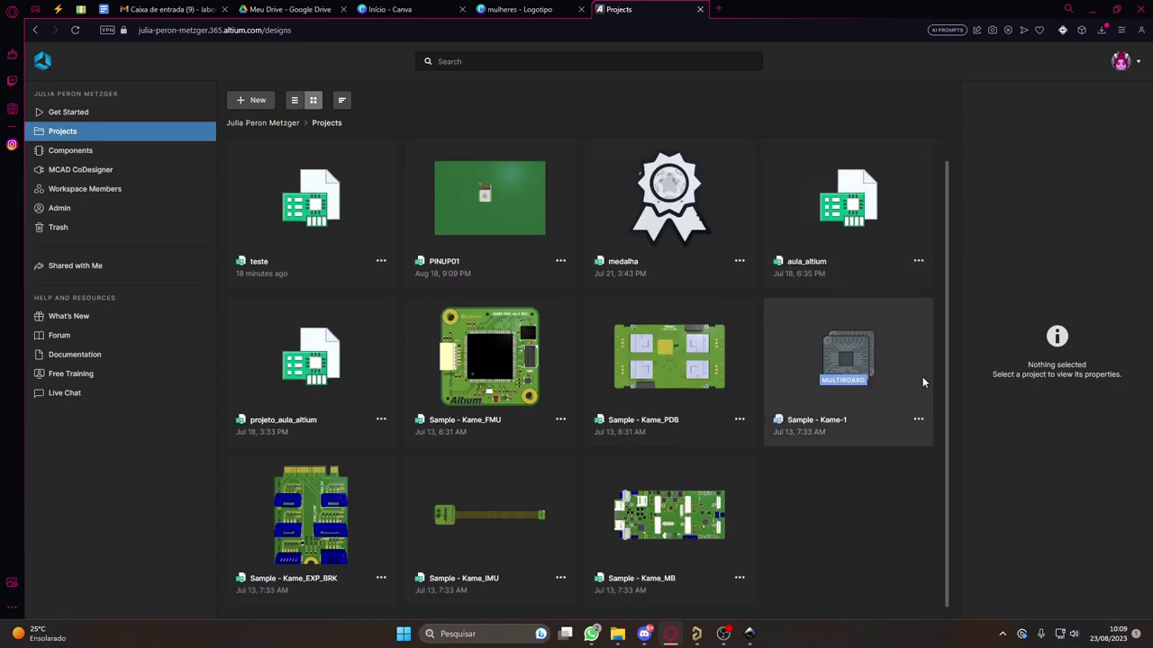
{"action": "scroll", "coordinate": [922, 383], "scroll_direction": "up", "scroll_amount": 1}
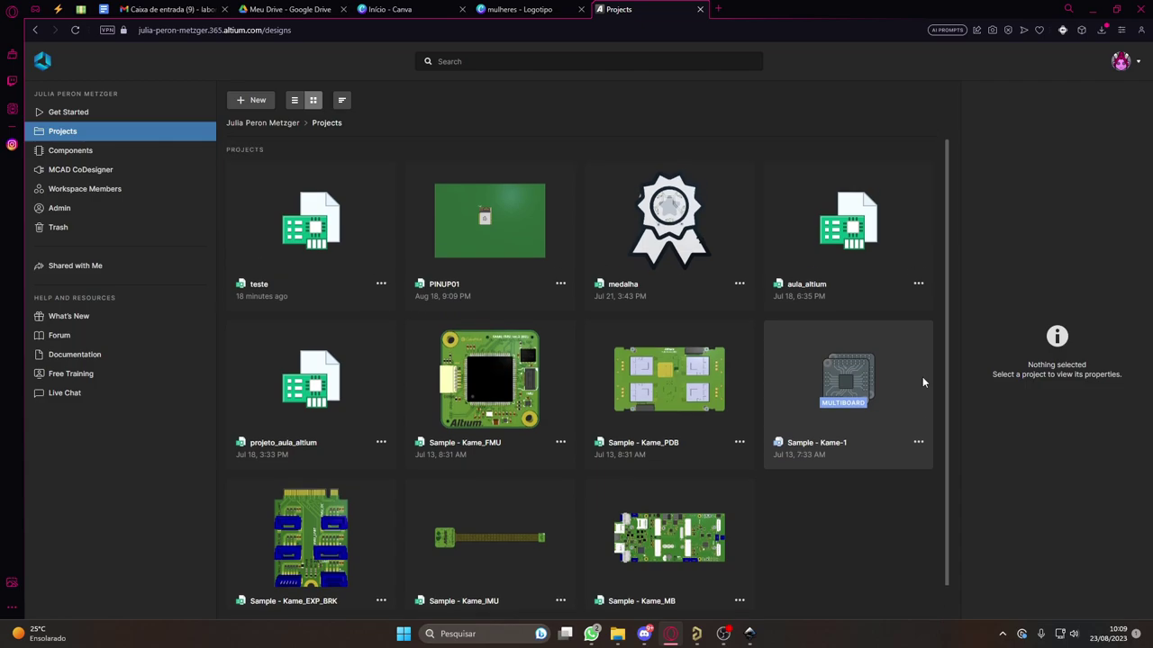
Step: Switch to Altium Designer, open the ESP-12S component's Octopart page and examine the distributor prices and stock for it
{"action": "key", "text": "alt+Tab"}
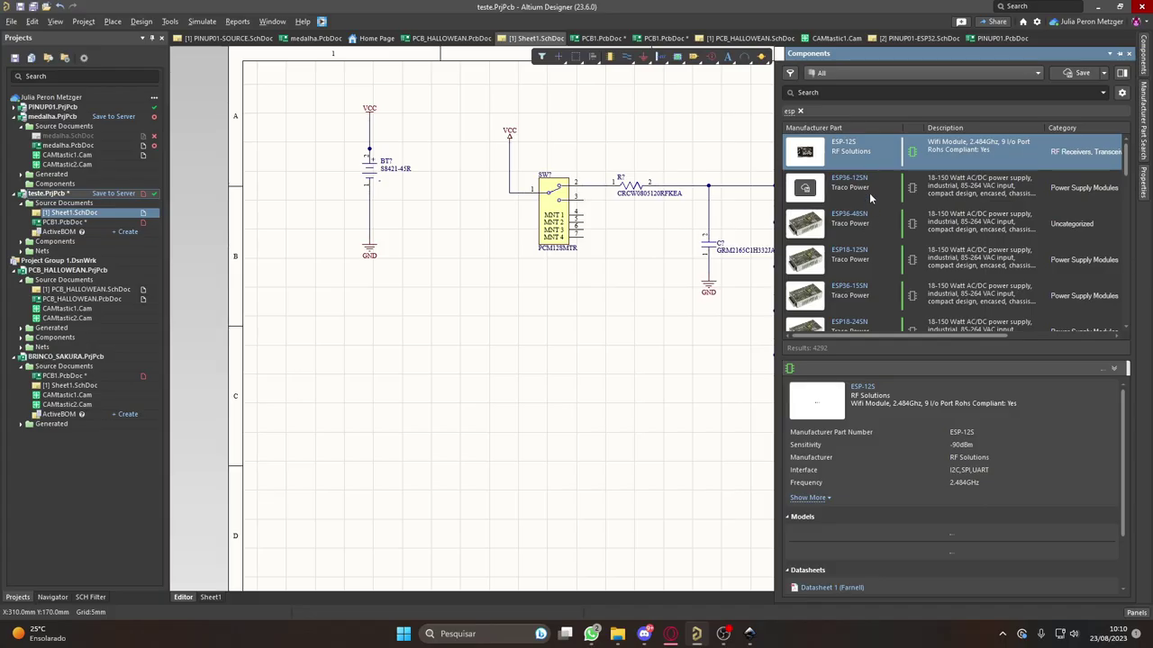
{"action": "left_click", "coordinate": [862, 387]}
{"action": "scroll", "coordinate": [897, 241], "scroll_direction": "down", "scroll_amount": 1}
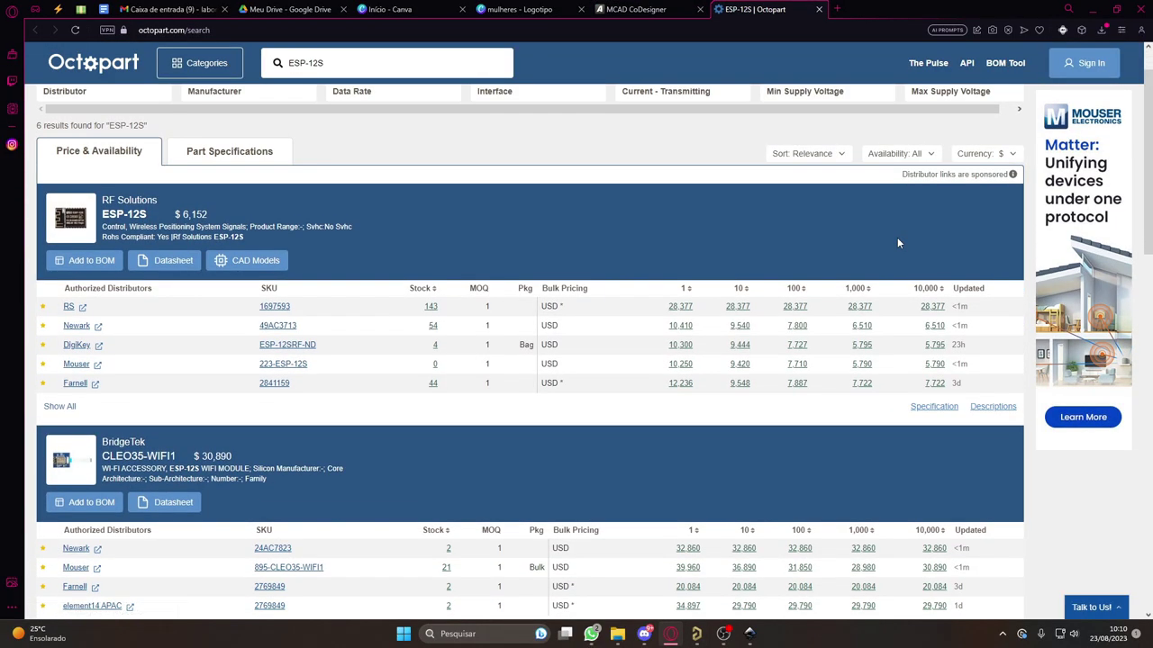
{"action": "scroll", "coordinate": [897, 241], "scroll_direction": "down", "scroll_amount": 1}
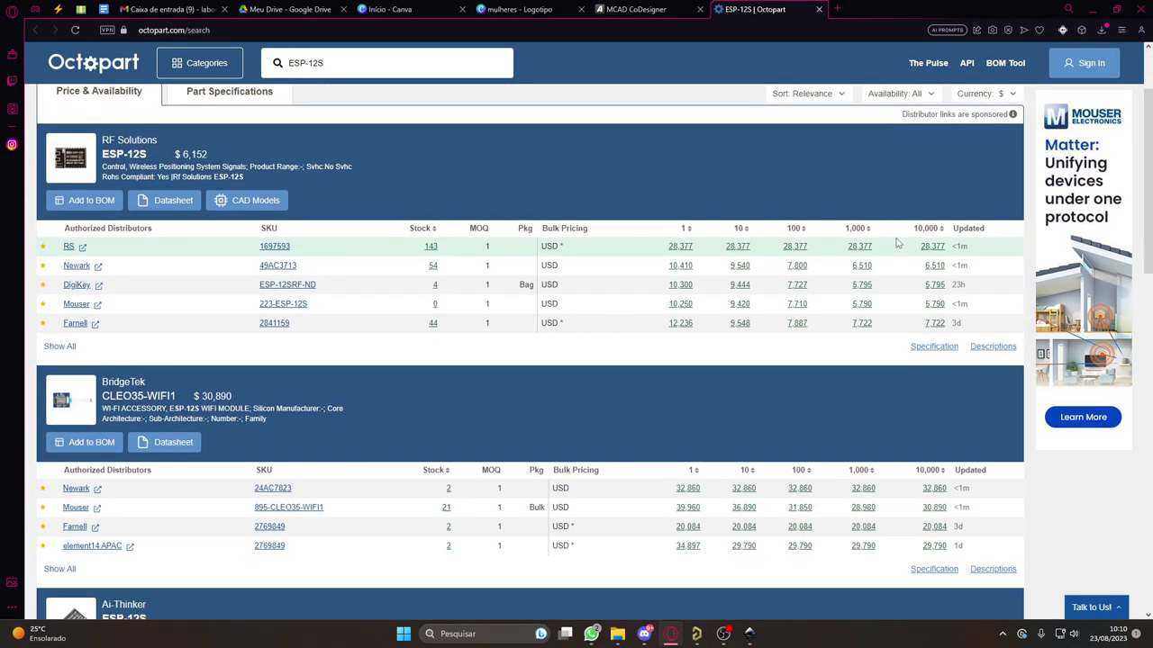
{"action": "scroll", "coordinate": [898, 241], "scroll_direction": "down", "scroll_amount": 1}
{"action": "scroll", "coordinate": [898, 242], "scroll_direction": "down", "scroll_amount": 1}
{"action": "scroll", "coordinate": [897, 243], "scroll_direction": "down", "scroll_amount": 3}
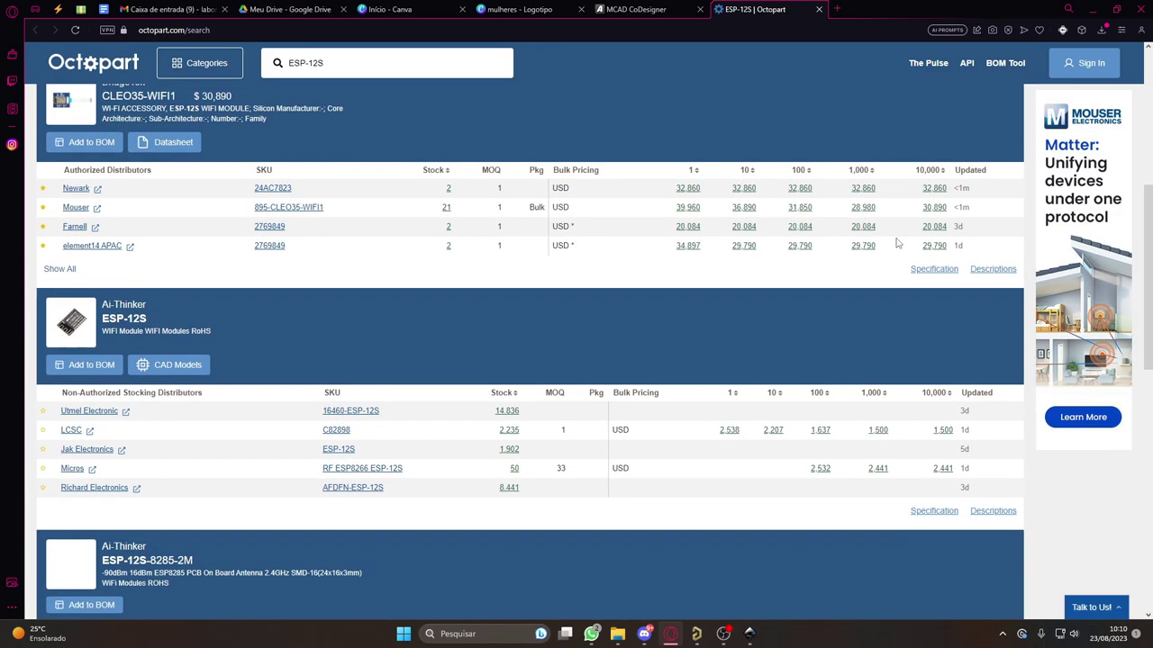
{"action": "scroll", "coordinate": [897, 243], "scroll_direction": "down", "scroll_amount": 3}
{"action": "scroll", "coordinate": [896, 242], "scroll_direction": "down", "scroll_amount": 3}
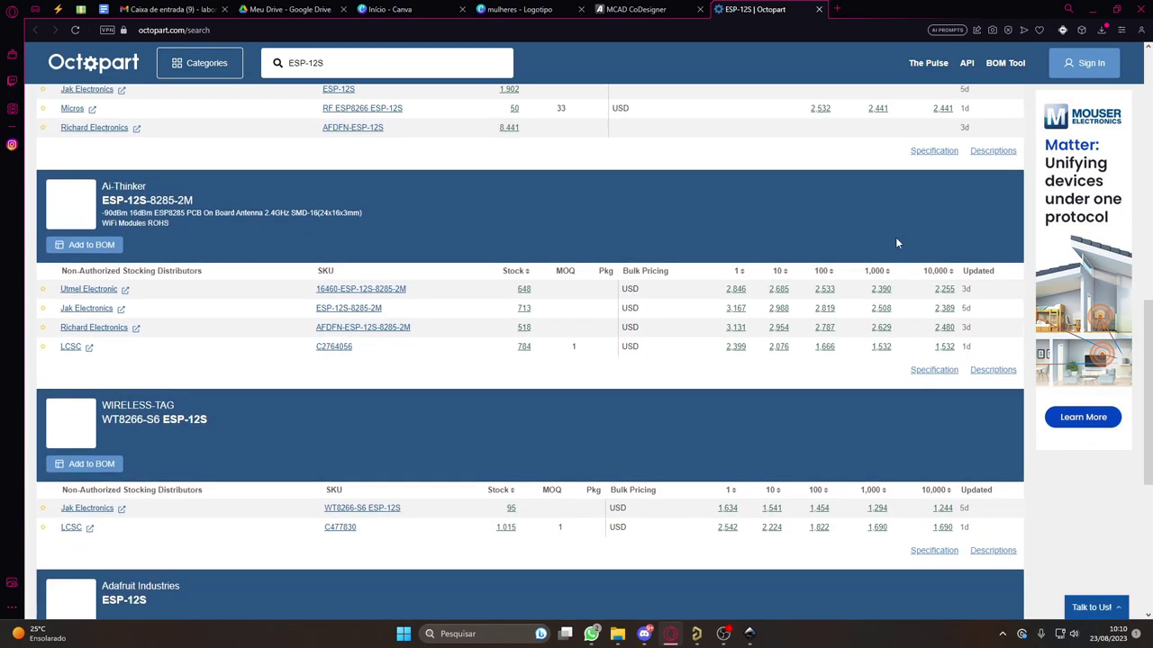
{"action": "scroll", "coordinate": [895, 243], "scroll_direction": "down", "scroll_amount": 2}
{"action": "scroll", "coordinate": [102, 259], "scroll_direction": "up", "scroll_amount": 4}
{"action": "scroll", "coordinate": [101, 259], "scroll_direction": "up", "scroll_amount": 10}
Step: Open the Octopart home page and look through its category, distributor, manufacturer and news sections
{"action": "left_click", "coordinate": [93, 67]}
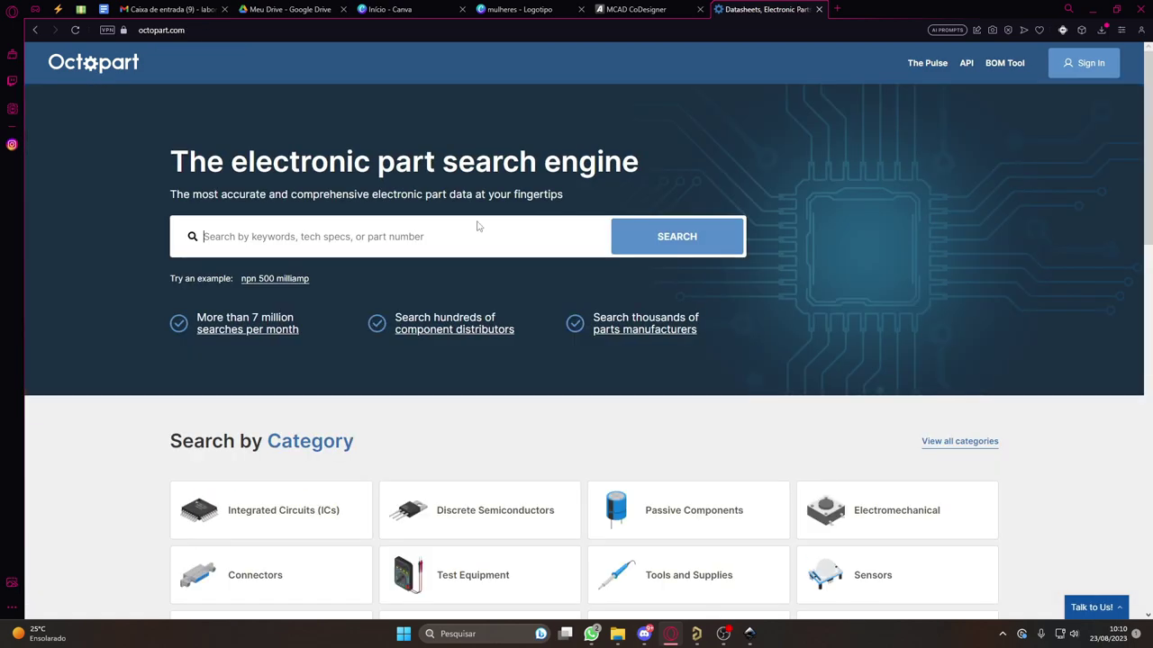
{"action": "scroll", "coordinate": [1109, 344], "scroll_direction": "down", "scroll_amount": 1}
{"action": "scroll", "coordinate": [1108, 345], "scroll_direction": "down", "scroll_amount": 2}
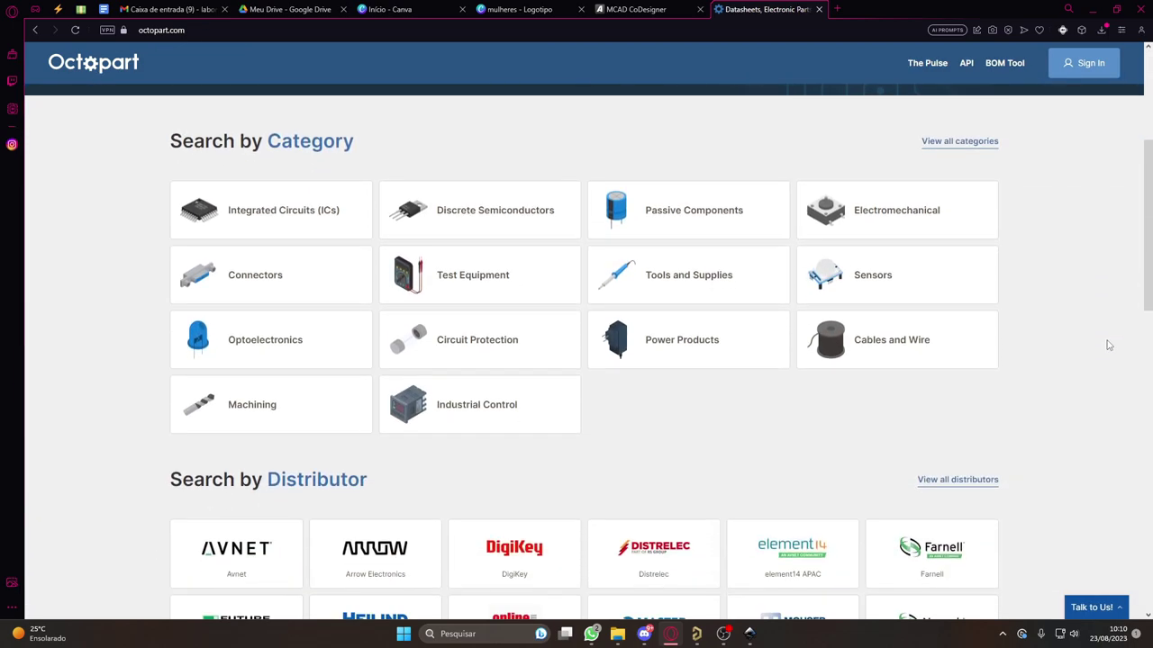
{"action": "scroll", "coordinate": [1108, 345], "scroll_direction": "down", "scroll_amount": 2}
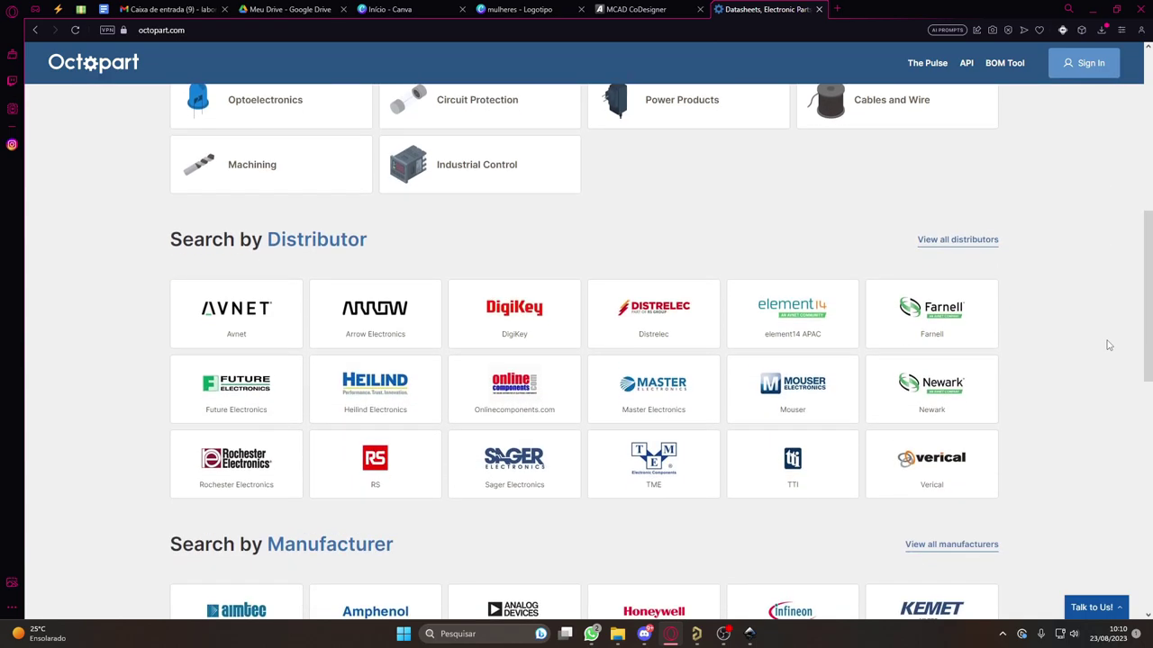
{"action": "scroll", "coordinate": [1108, 345], "scroll_direction": "down", "scroll_amount": 1}
{"action": "scroll", "coordinate": [1108, 344], "scroll_direction": "down", "scroll_amount": 3}
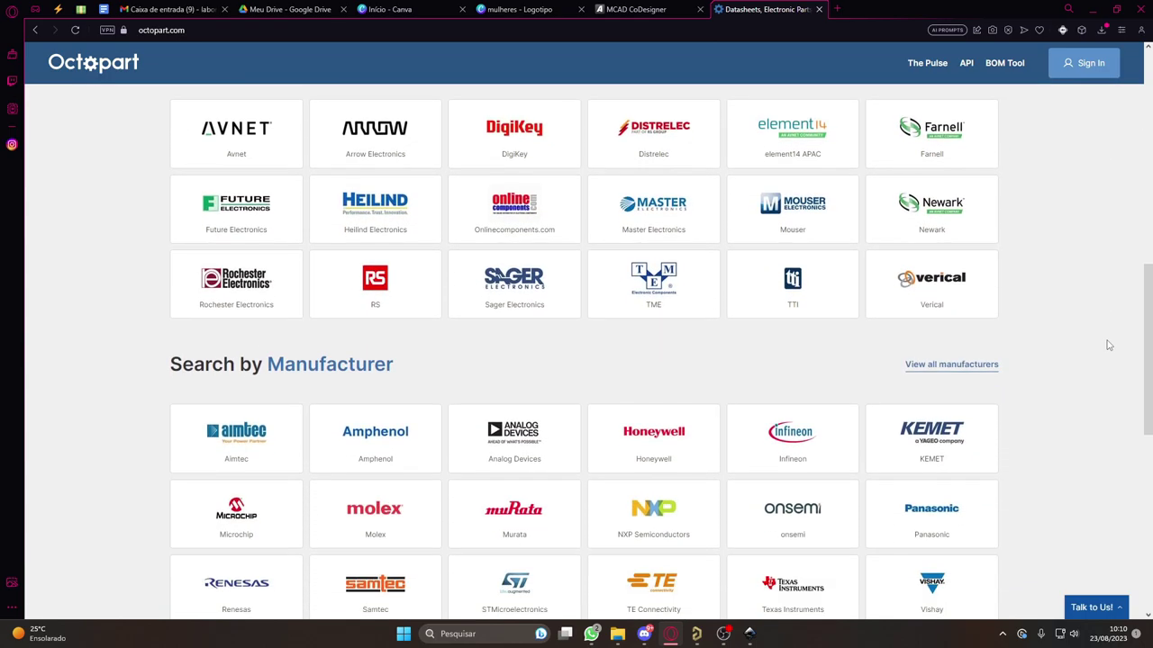
{"action": "scroll", "coordinate": [1109, 344], "scroll_direction": "down", "scroll_amount": 1}
{"action": "scroll", "coordinate": [1108, 345], "scroll_direction": "down", "scroll_amount": 1}
{"action": "scroll", "coordinate": [1108, 345], "scroll_direction": "down", "scroll_amount": 2}
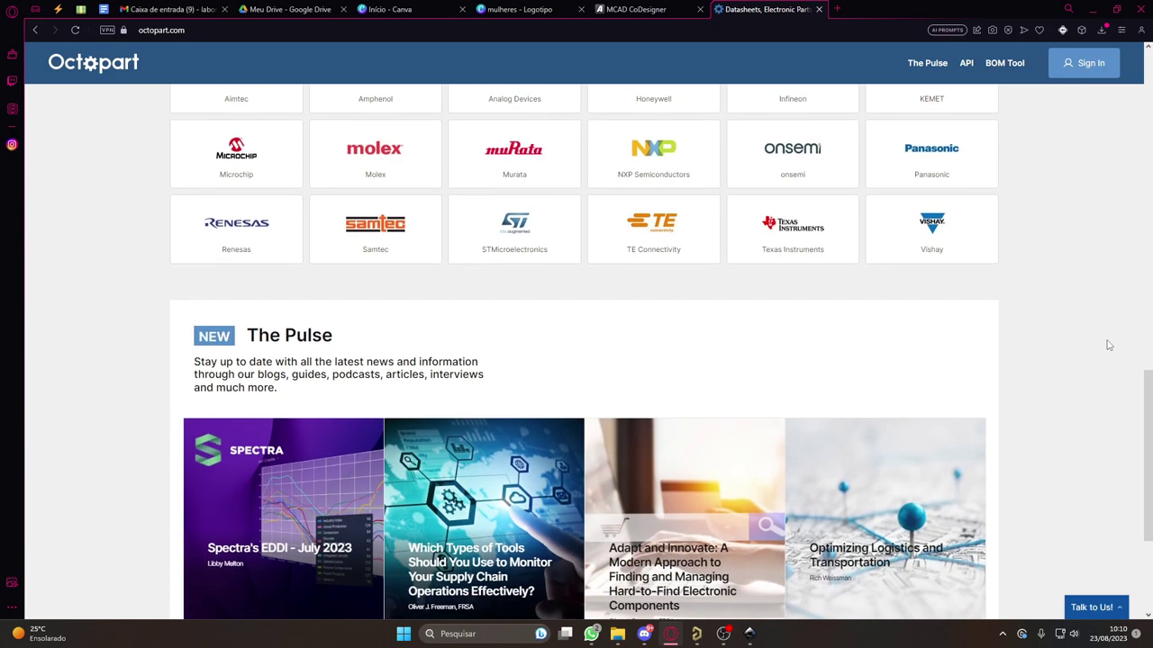
{"action": "scroll", "coordinate": [1108, 346], "scroll_direction": "down", "scroll_amount": 3}
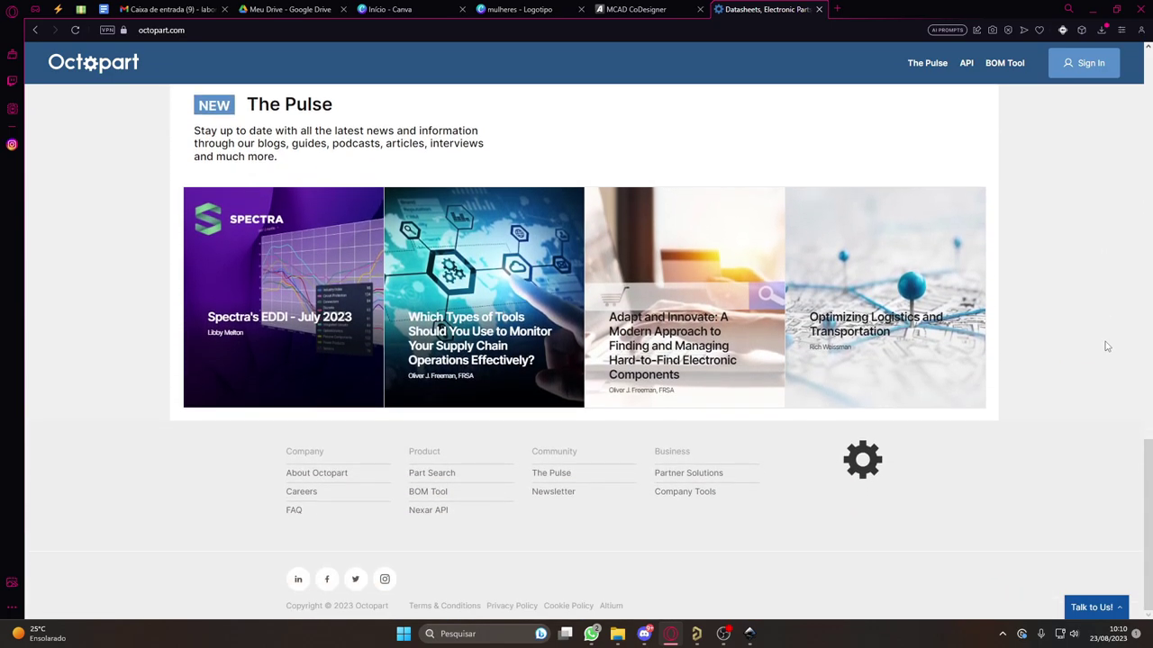
{"action": "left_click_drag", "start_coordinate": [1150, 504], "coordinate": [1135, 131]}
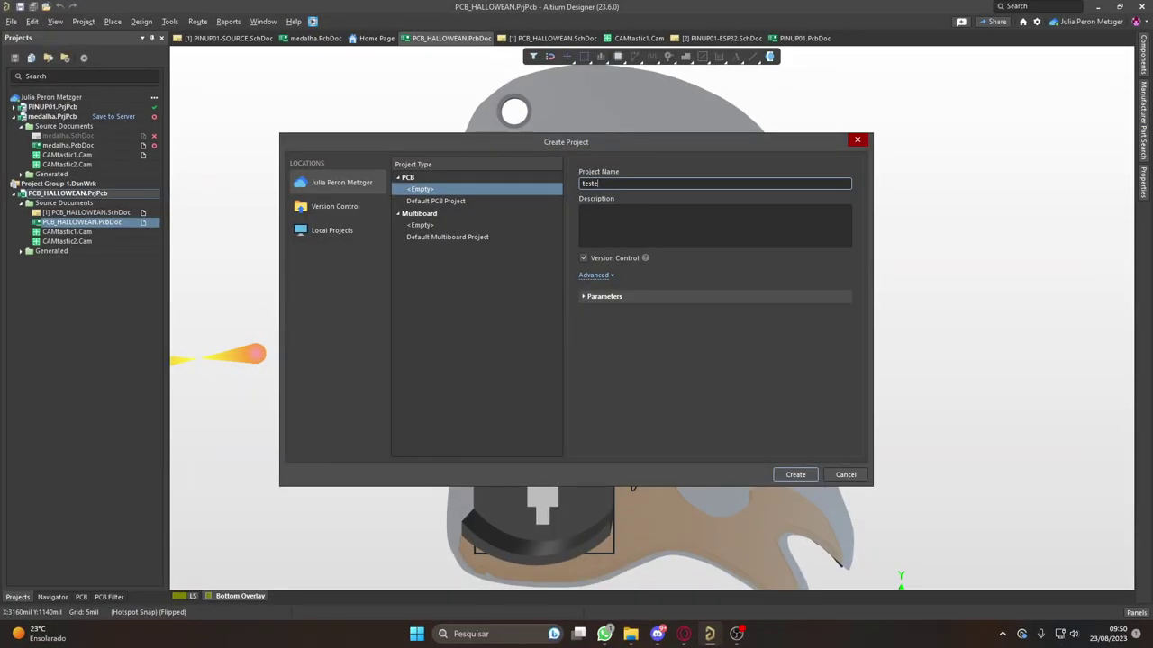
Step: Create an empty PCB project named "teste" with version control
{"action": "key", "text": "Return"}
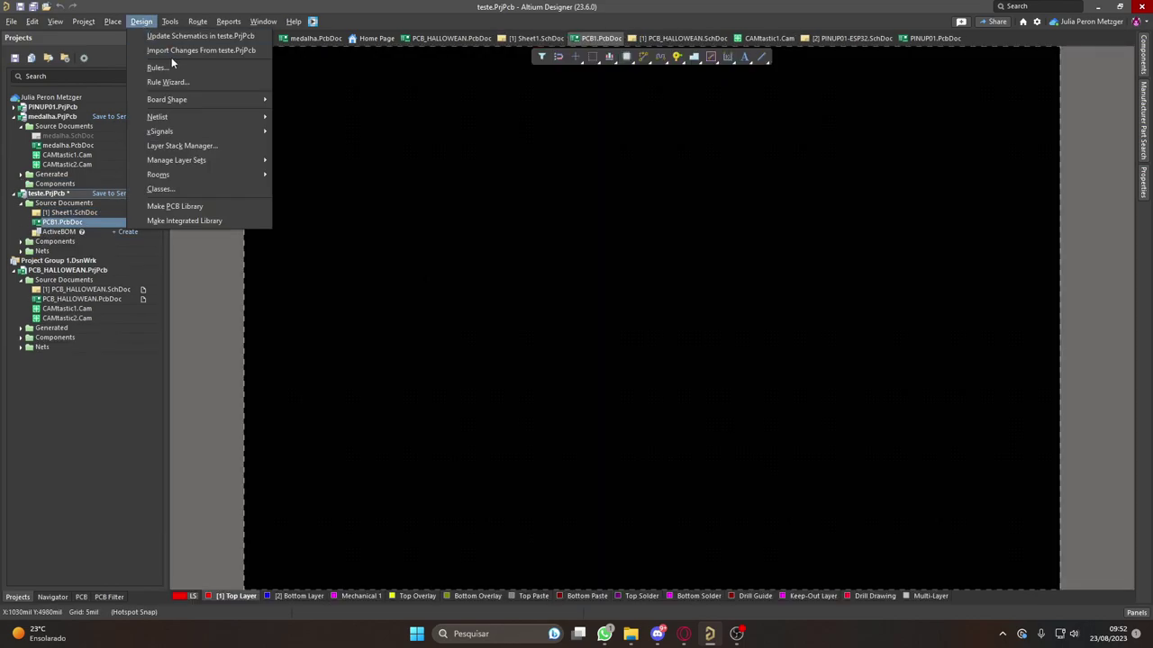
Step: Import the changes from teste.PrjPcb into PCB1.PcbDoc and switch the board to 3D layout mode
{"action": "left_click", "coordinate": [171, 51]}
{"action": "left_click", "coordinate": [352, 447]}
{"action": "left_click", "coordinate": [869, 448]}
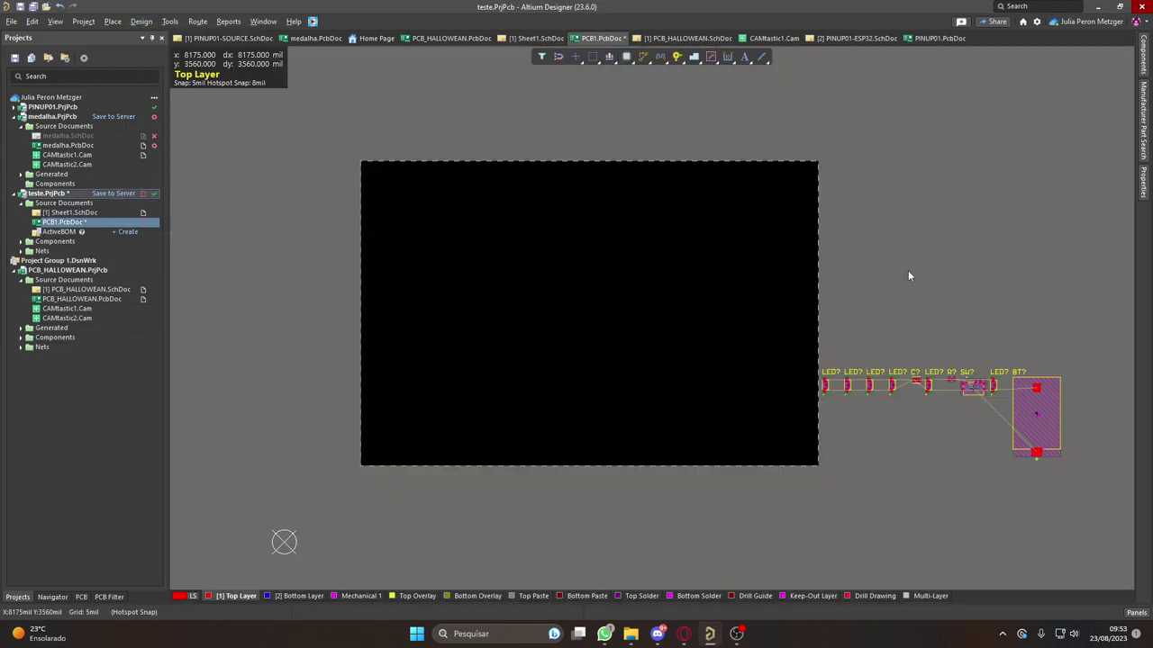
{"action": "left_click_drag", "start_coordinate": [1089, 335], "coordinate": [823, 511]}
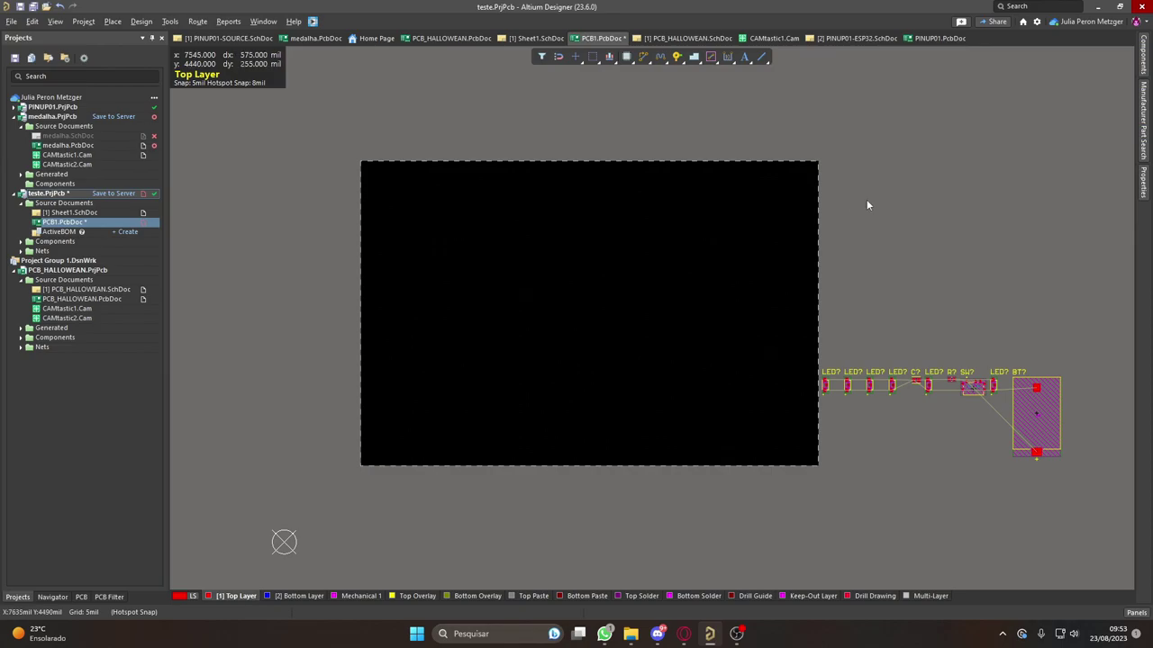
{"action": "left_click", "coordinate": [55, 22]}
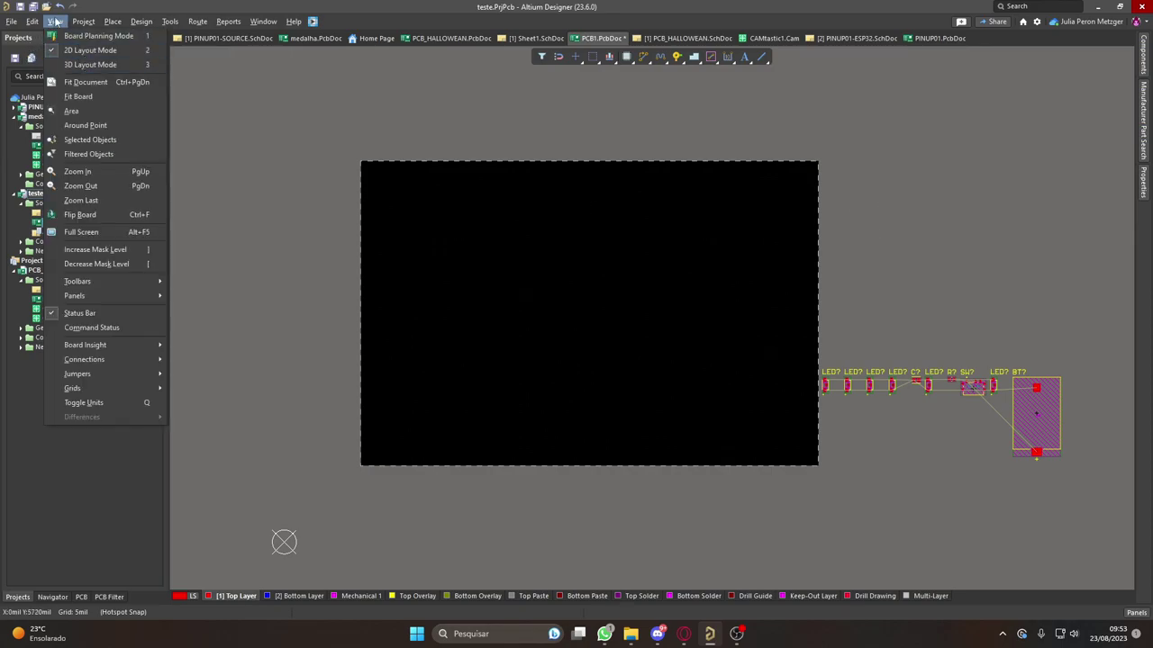
{"action": "left_click", "coordinate": [90, 63]}
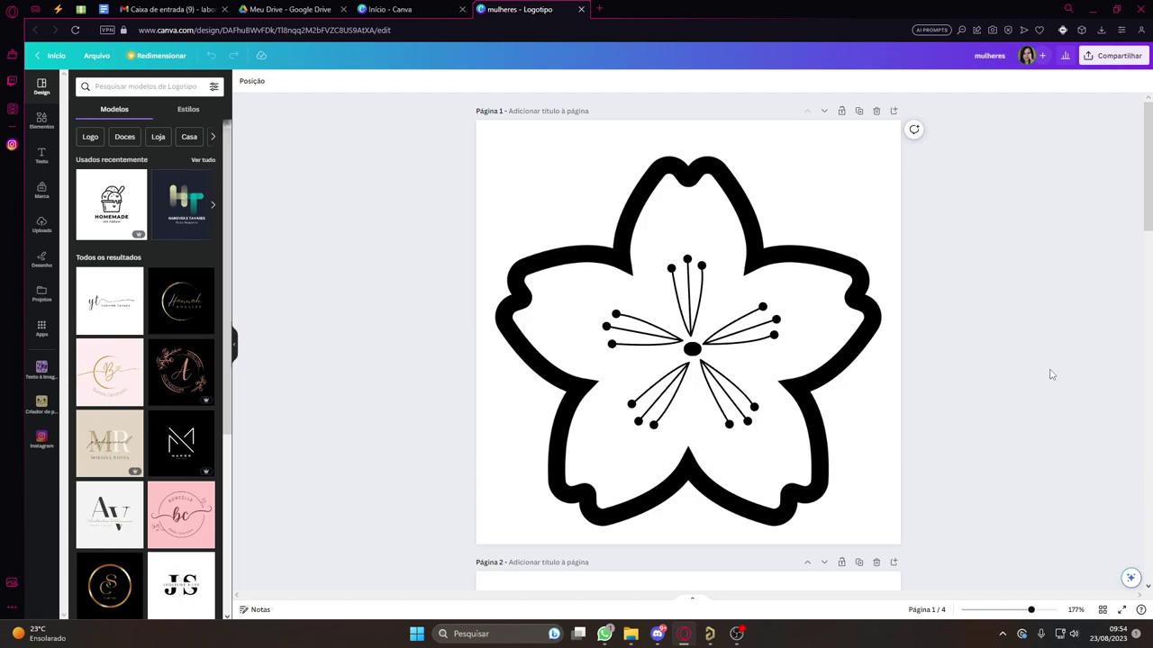
{"action": "left_click", "coordinate": [754, 282]}
{"action": "mouse_move", "coordinate": [746, 332]}
{"action": "left_mouse_down"}
{"action": "mouse_move", "coordinate": [720, 317]}
{"action": "mouse_move", "coordinate": [771, 333]}
{"action": "mouse_move", "coordinate": [737, 315]}
{"action": "mouse_move", "coordinate": [755, 310]}
{"action": "mouse_move", "coordinate": [746, 328]}
{"action": "left_mouse_up"}
{"action": "key", "text": "ctrl+z"}
{"action": "left_click", "coordinate": [1044, 342]}
Step: Look through the pages of the "mulheres" logo design and open its sharing options from the flower page
{"action": "scroll", "coordinate": [900, 360], "scroll_direction": "down", "scroll_amount": 8}
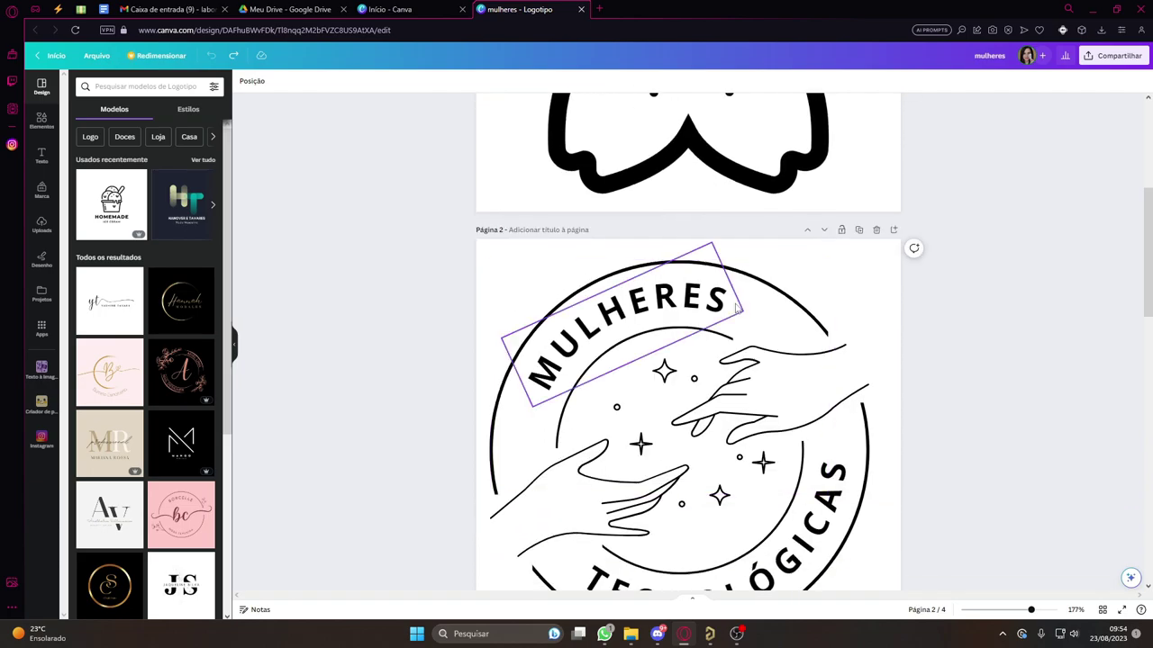
{"action": "scroll", "coordinate": [901, 411], "scroll_direction": "down", "scroll_amount": 3}
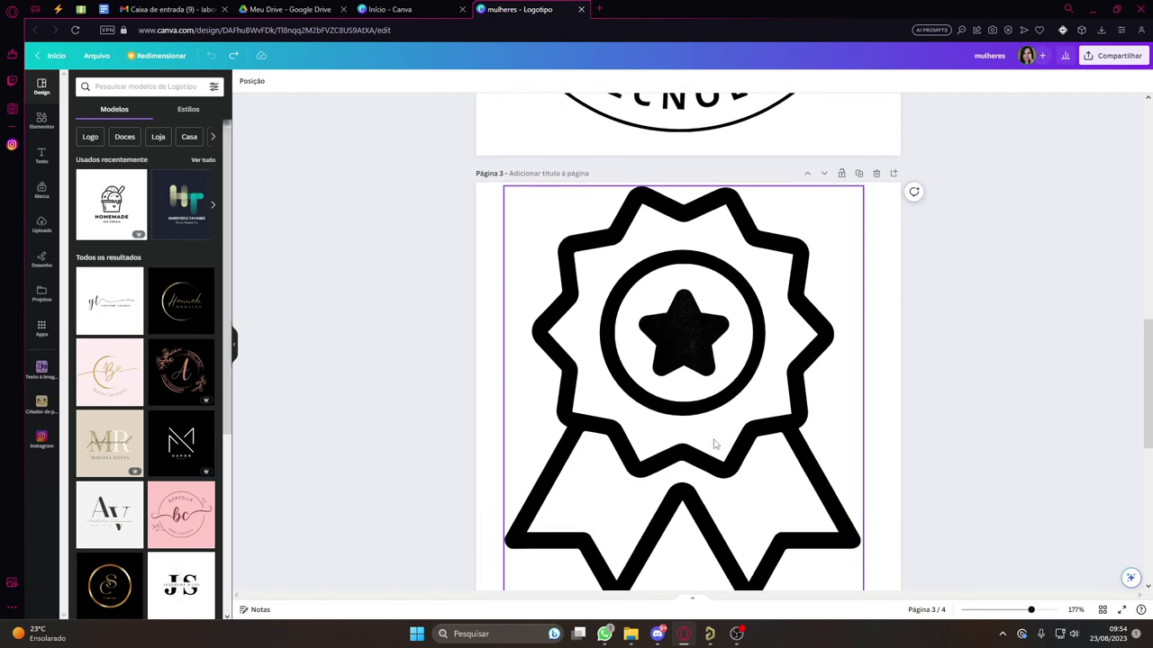
{"action": "scroll", "coordinate": [901, 411], "scroll_direction": "up", "scroll_amount": 10}
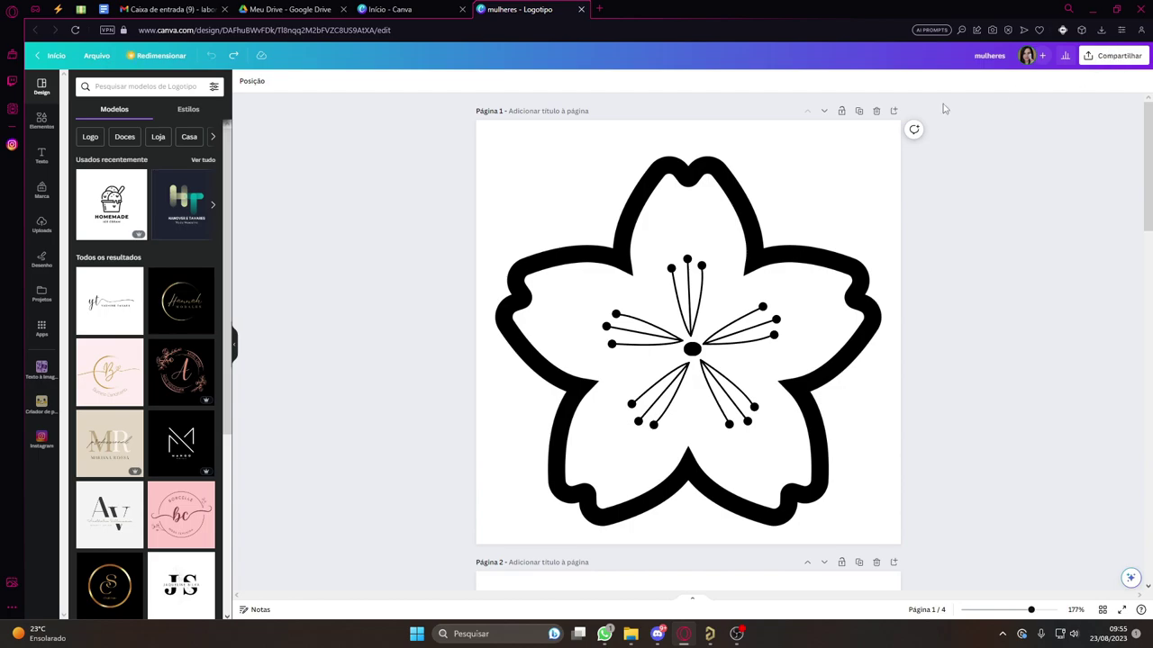
{"action": "left_click", "coordinate": [1122, 59]}
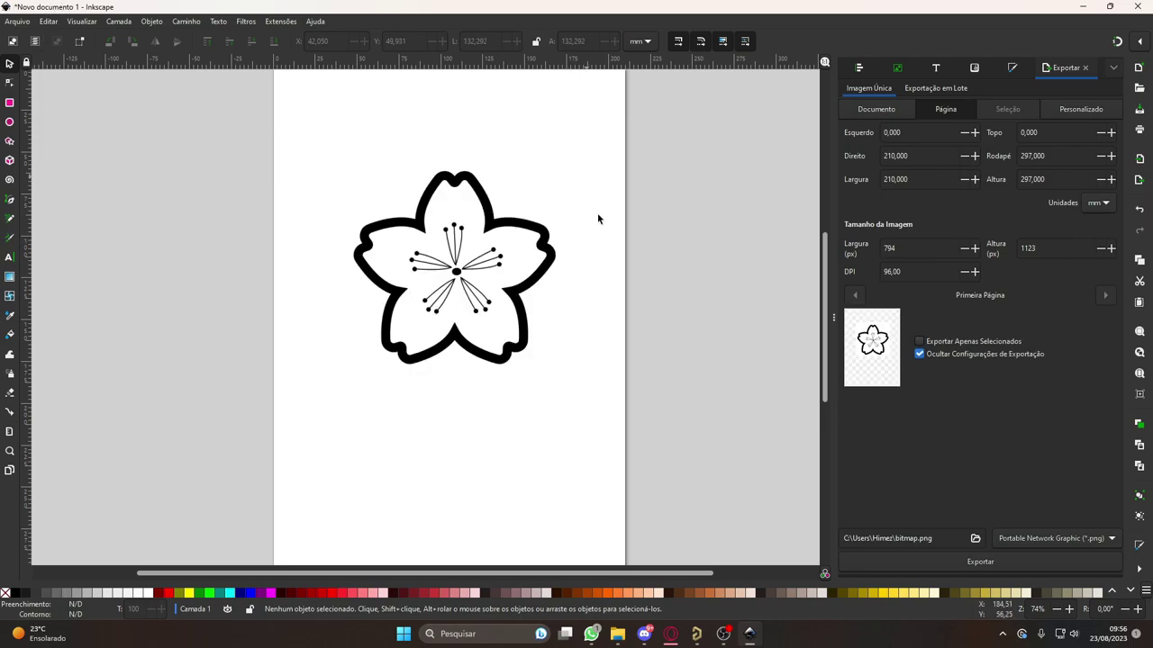
Step: Trace the flower image into a vector path using a single-scan brightness cutoff
{"action": "left_click", "coordinate": [481, 159]}
{"action": "left_click", "coordinate": [186, 21]}
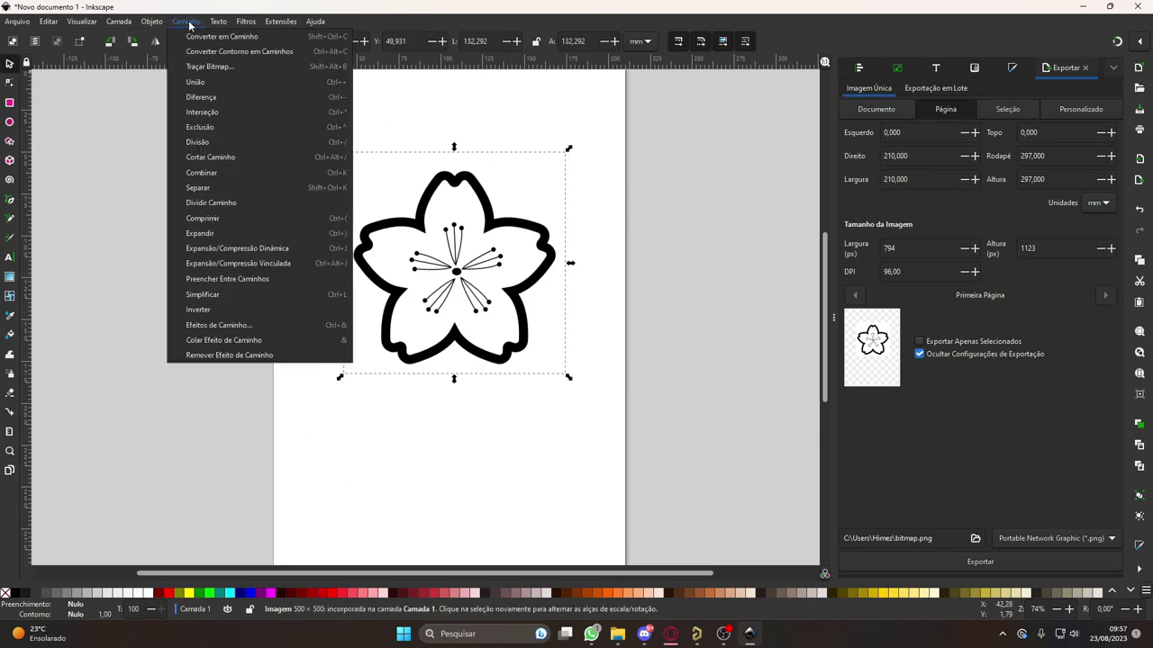
{"action": "left_click", "coordinate": [212, 66]}
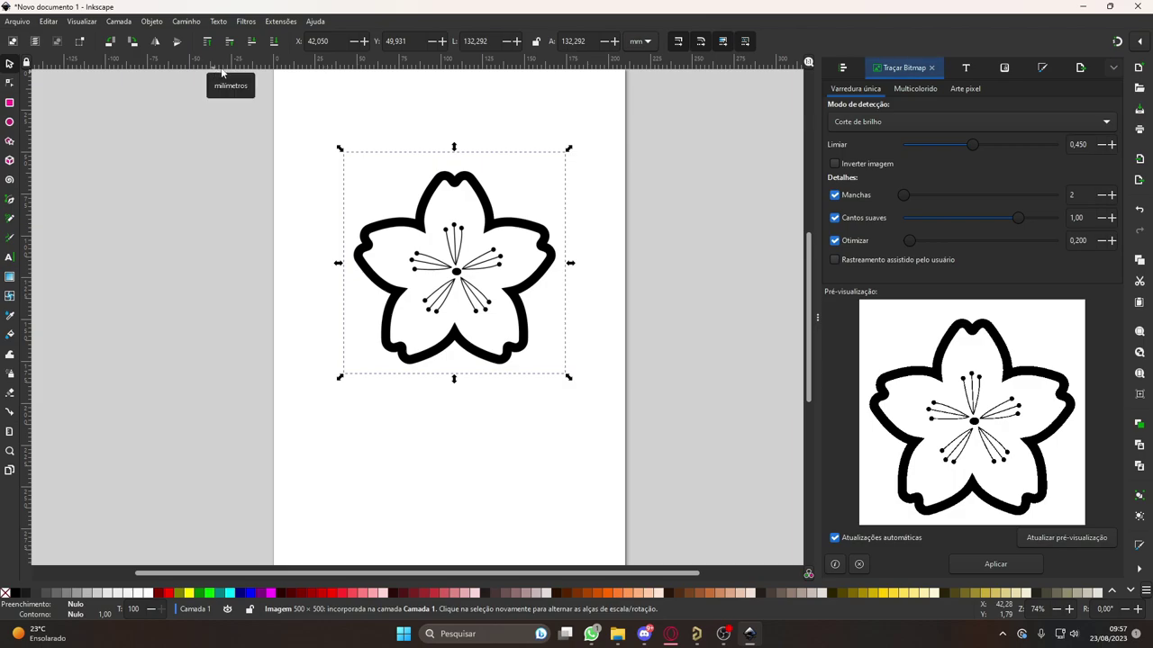
{"action": "left_click", "coordinate": [995, 564]}
Step: Move the original flower bitmap aside, delete it, and bring the traced path back toward the page's middle
{"action": "mouse_move", "coordinate": [519, 242]}
{"action": "left_mouse_down"}
{"action": "mouse_move", "coordinate": [223, 221]}
{"action": "mouse_move", "coordinate": [233, 217]}
{"action": "left_mouse_up"}
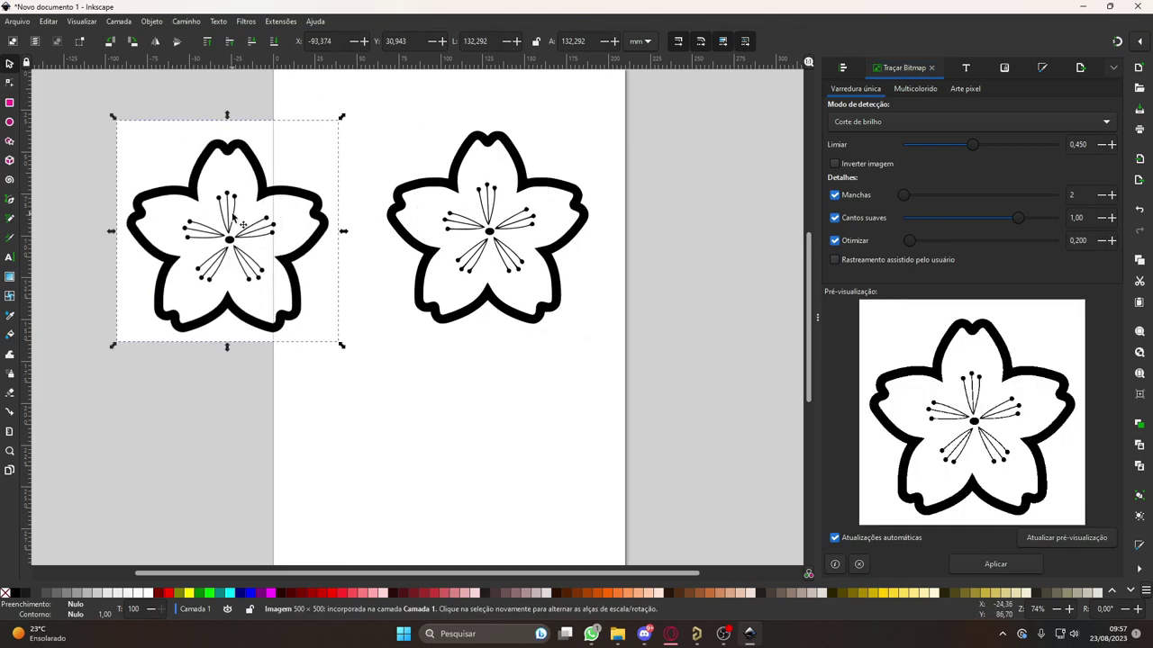
{"action": "key", "text": "Delete"}
{"action": "mouse_move", "coordinate": [501, 209]}
{"action": "left_mouse_down"}
{"action": "mouse_move", "coordinate": [469, 244]}
{"action": "mouse_move", "coordinate": [462, 231]}
{"action": "left_mouse_up"}
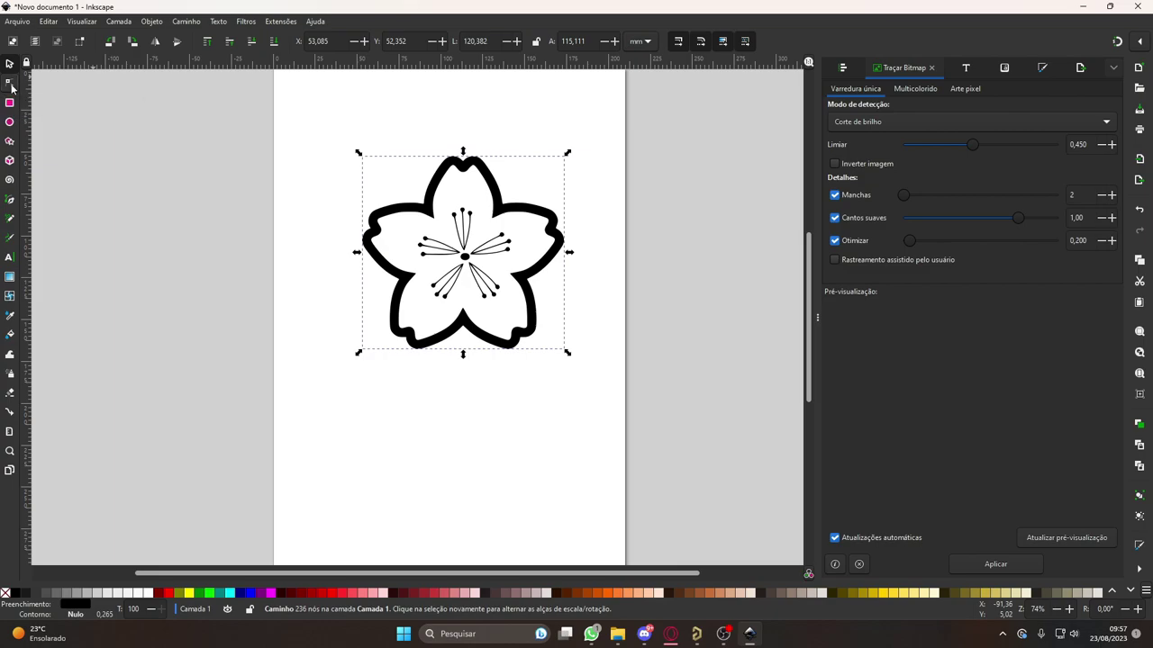
Step: Examine the nodes of the traced flower path and return to the selection tool
{"action": "left_click", "coordinate": [10, 83]}
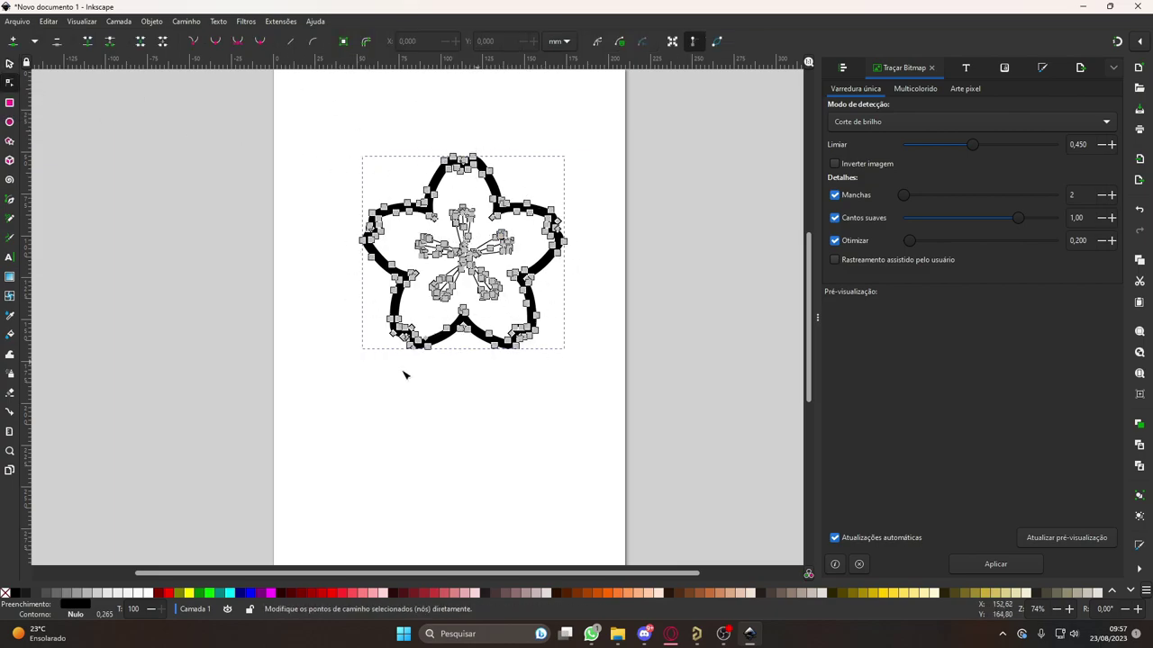
{"action": "key", "text": "ctrl+z"}
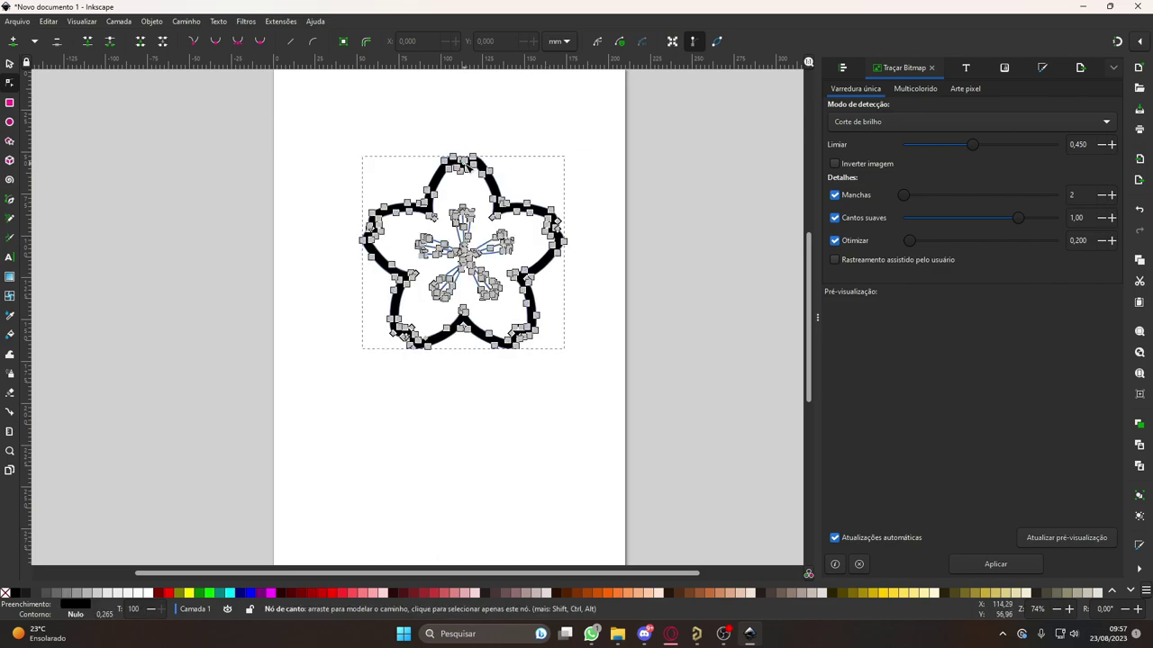
{"action": "key", "text": "s"}
Step: Break the traced flower path apart and move the inner silhouette, the outer silhouette and one stamen piece away from each other
{"action": "left_click", "coordinate": [186, 22]}
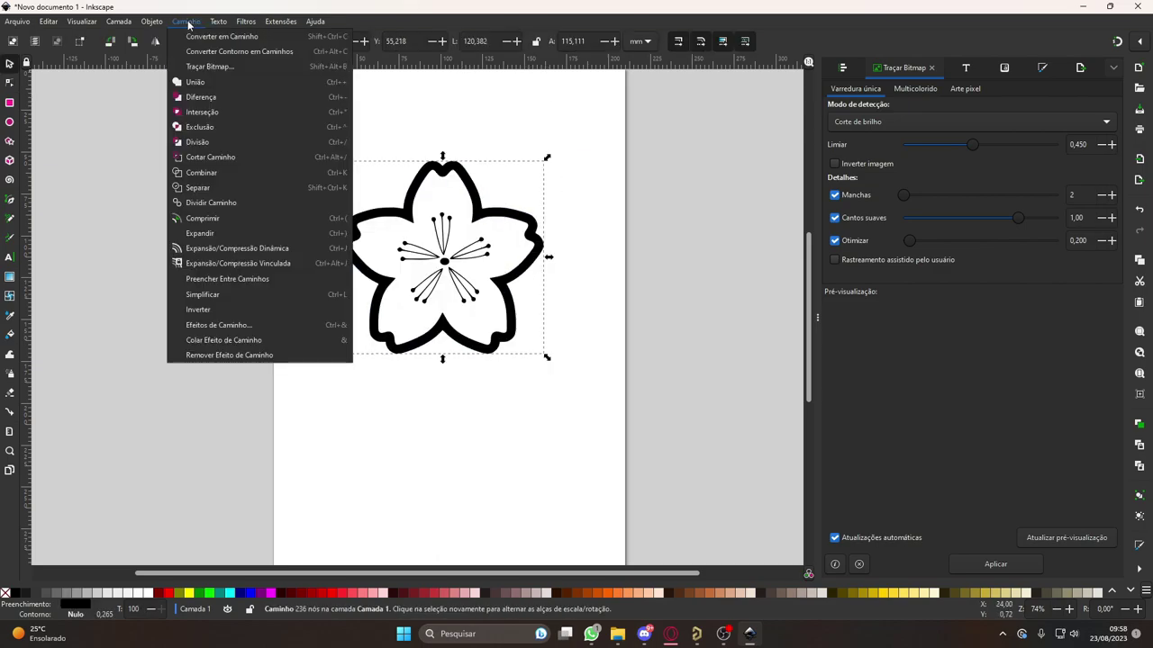
{"action": "left_click", "coordinate": [196, 188]}
{"action": "left_click_drag", "start_coordinate": [493, 172], "coordinate": [471, 334]}
{"action": "left_click_drag", "start_coordinate": [470, 189], "coordinate": [563, 111]}
{"action": "left_click", "coordinate": [432, 254]}
{"action": "left_click_drag", "start_coordinate": [433, 254], "coordinate": [406, 255]}
{"action": "left_click", "coordinate": [527, 180]}
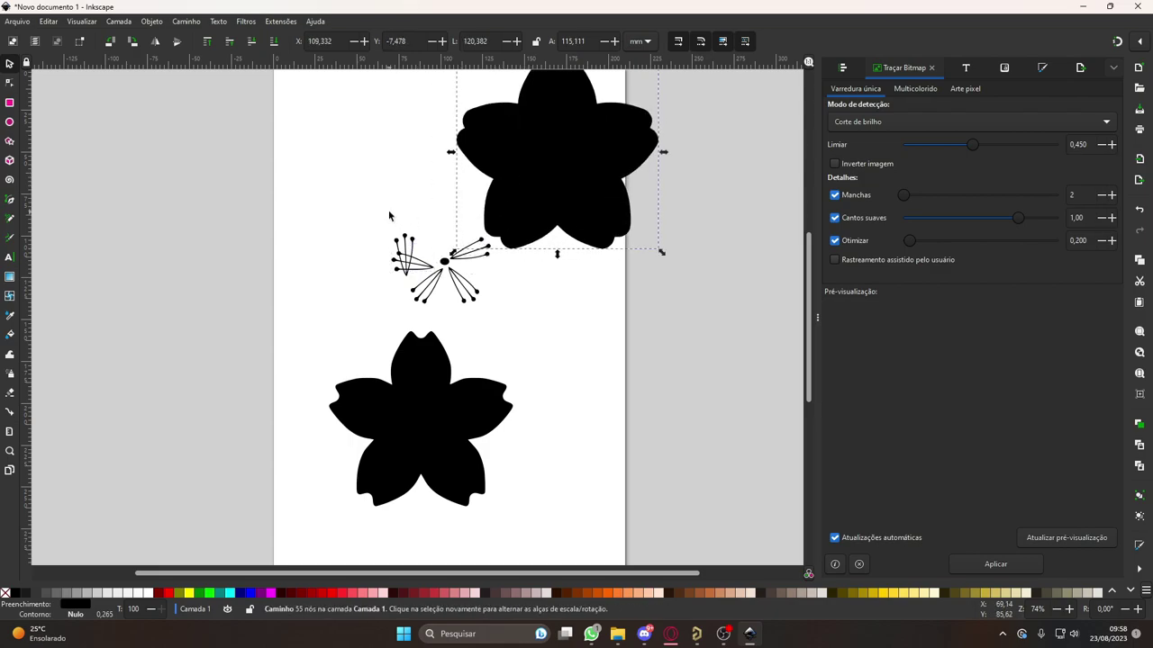
{"action": "left_click_drag", "start_coordinate": [581, 175], "coordinate": [602, 160]}
Step: Delete the smaller flower silhouette and the stamen pieces, and move the remaining outer silhouette back onto the page's middle
{"action": "key", "text": "Escape"}
{"action": "left_click", "coordinate": [436, 406]}
{"action": "key", "text": "Delete"}
{"action": "left_click_drag", "start_coordinate": [373, 219], "coordinate": [492, 341]}
{"action": "left_click_drag", "start_coordinate": [532, 215], "coordinate": [442, 303]}
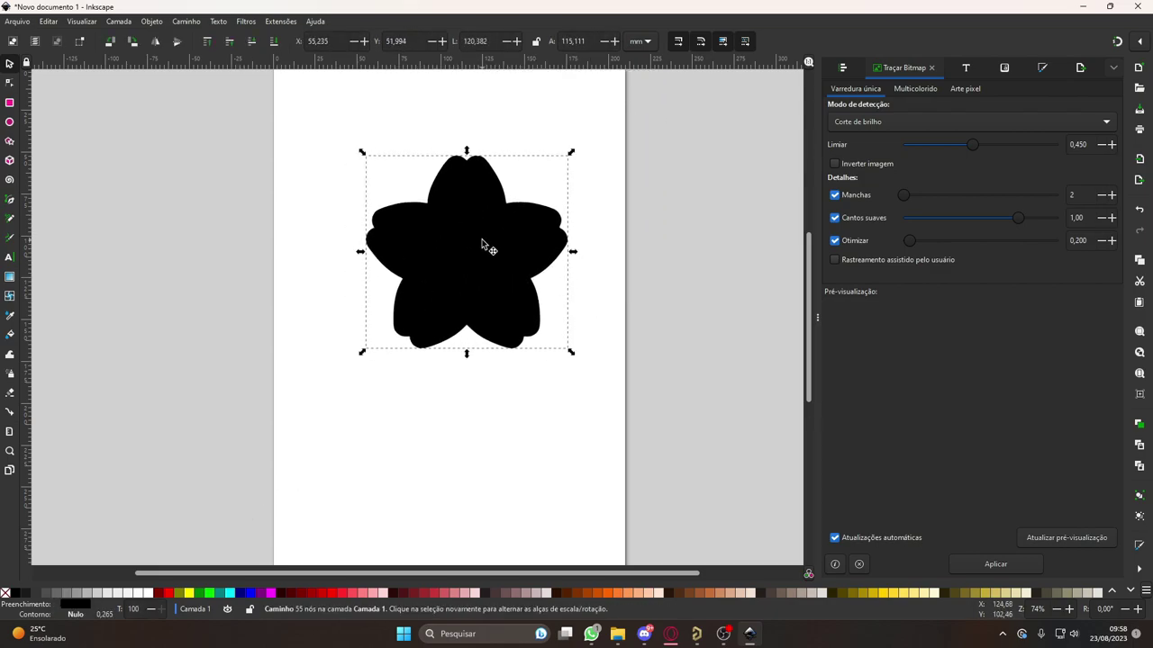
Step: Give the flower silhouette a red stroke and remove its fill so only the outline is drawn
{"action": "right_click", "coordinate": [170, 596]}
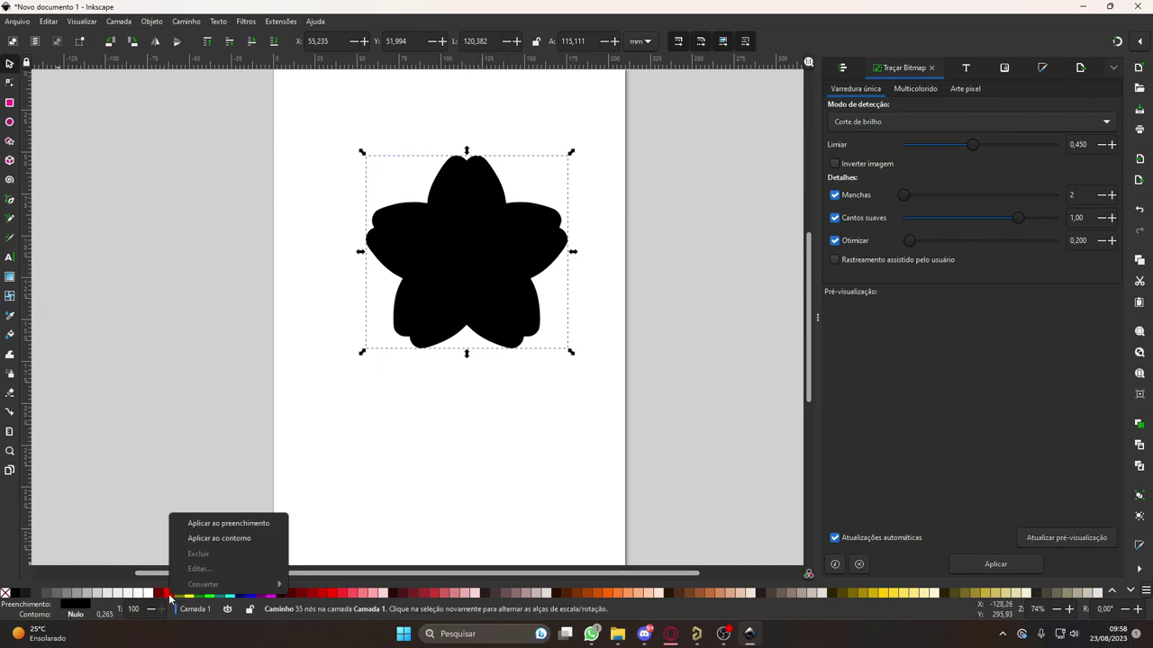
{"action": "left_click", "coordinate": [236, 538]}
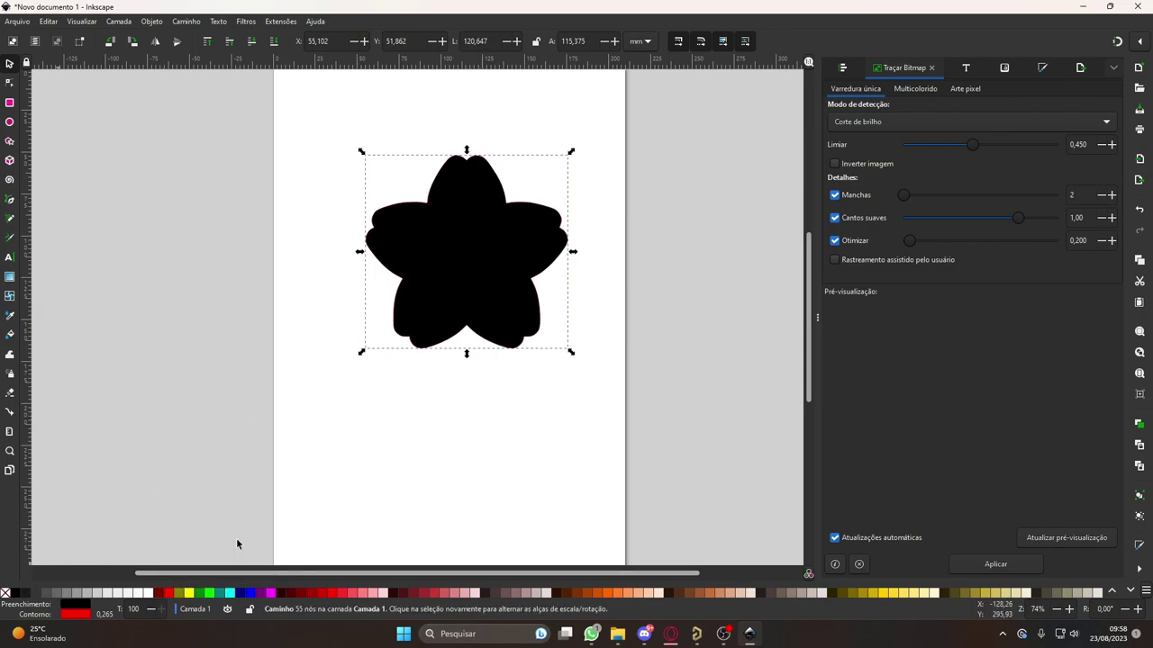
{"action": "right_click", "coordinate": [5, 594]}
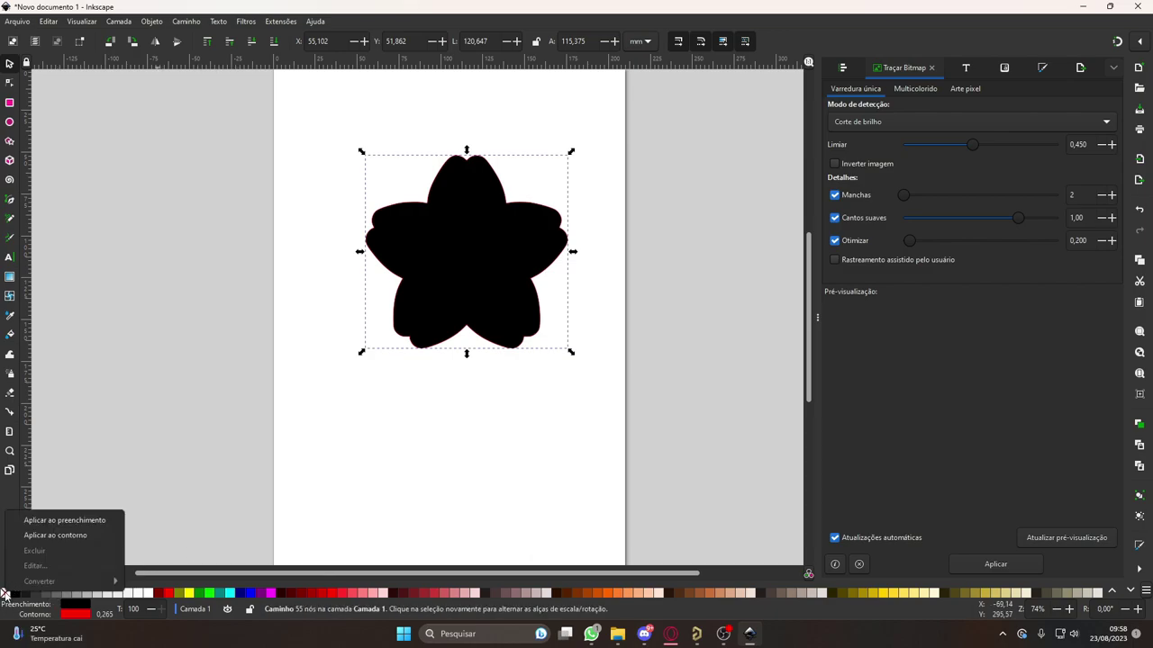
{"action": "left_click", "coordinate": [64, 520]}
{"action": "scroll", "coordinate": [546, 269], "scroll_direction": "up", "scroll_amount": 4}
{"action": "scroll", "coordinate": [546, 282], "scroll_direction": "down", "scroll_amount": 4}
{"action": "scroll", "coordinate": [546, 282], "scroll_direction": "up", "scroll_amount": 3, "text": "ctrl"}
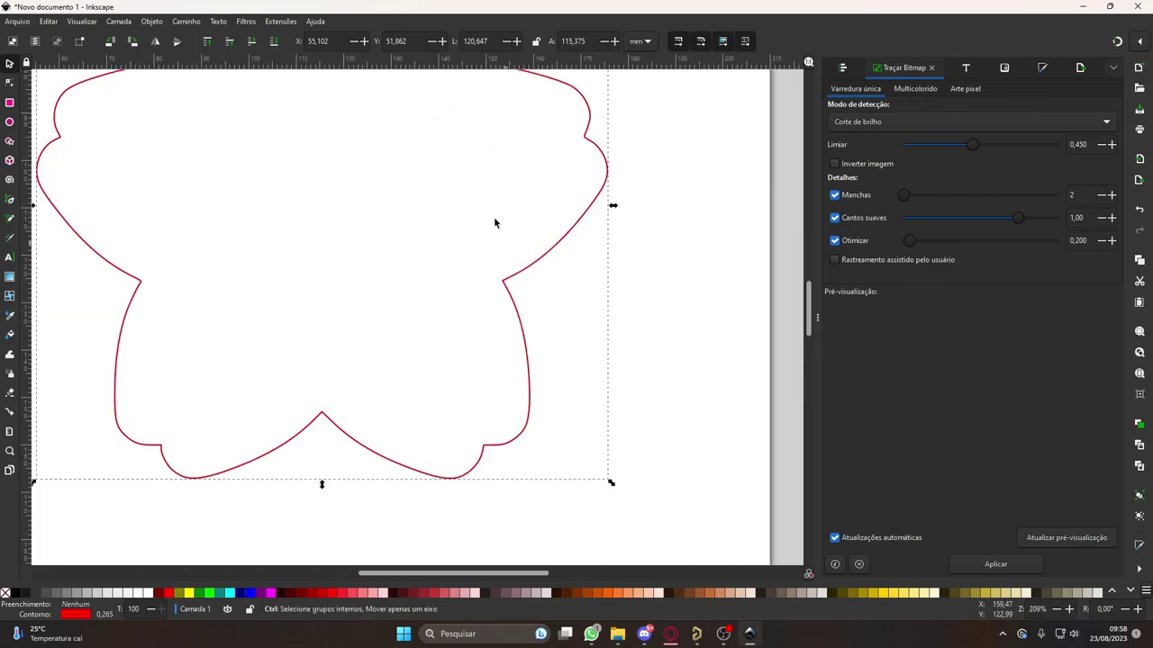
{"action": "scroll", "coordinate": [509, 261], "scroll_direction": "down", "scroll_amount": 2, "text": "ctrl"}
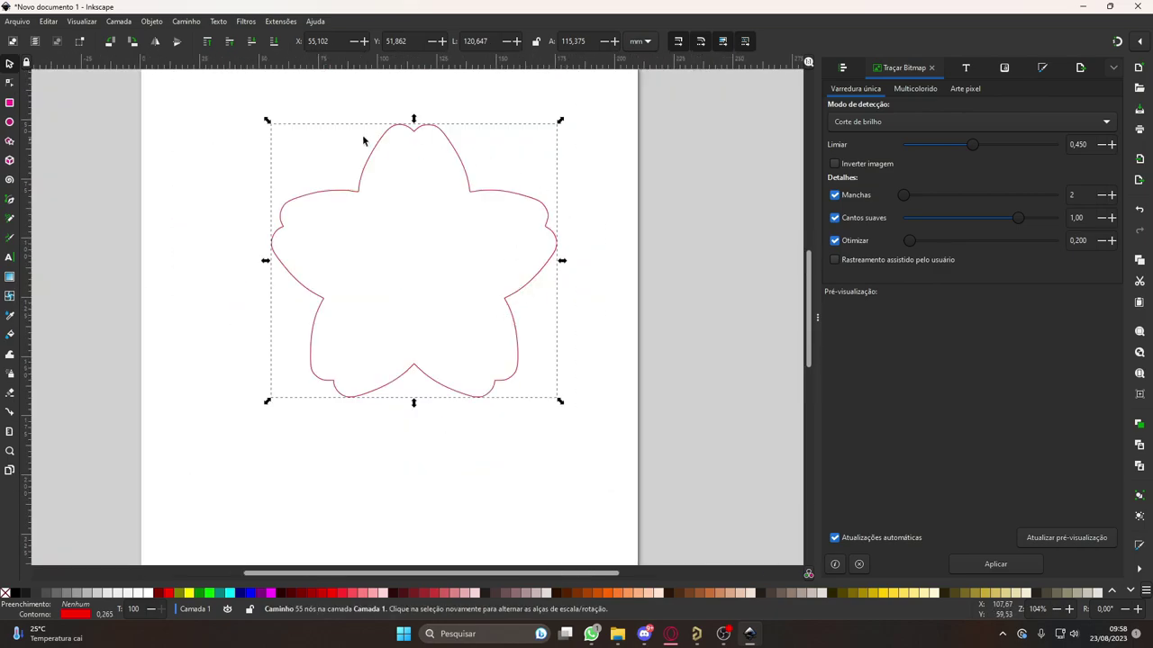
Step: Select the red flower outline, resize the page to fit it and clear the selection
{"action": "left_click", "coordinate": [458, 105]}
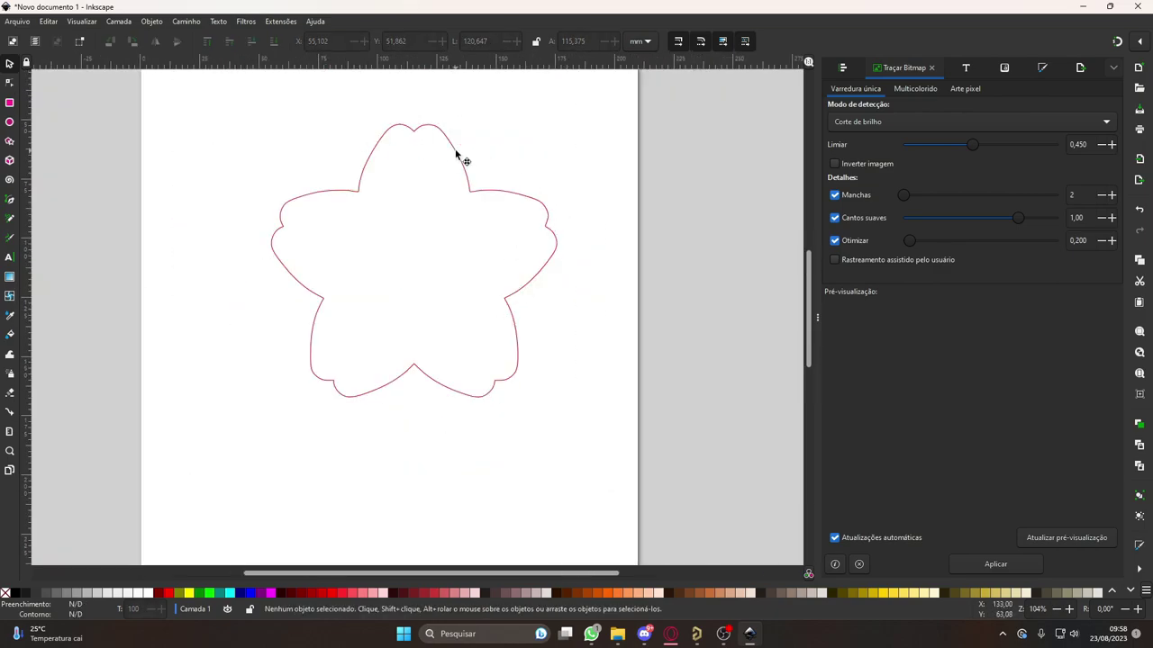
{"action": "left_click", "coordinate": [456, 157]}
{"action": "key", "text": "ctrl+z"}
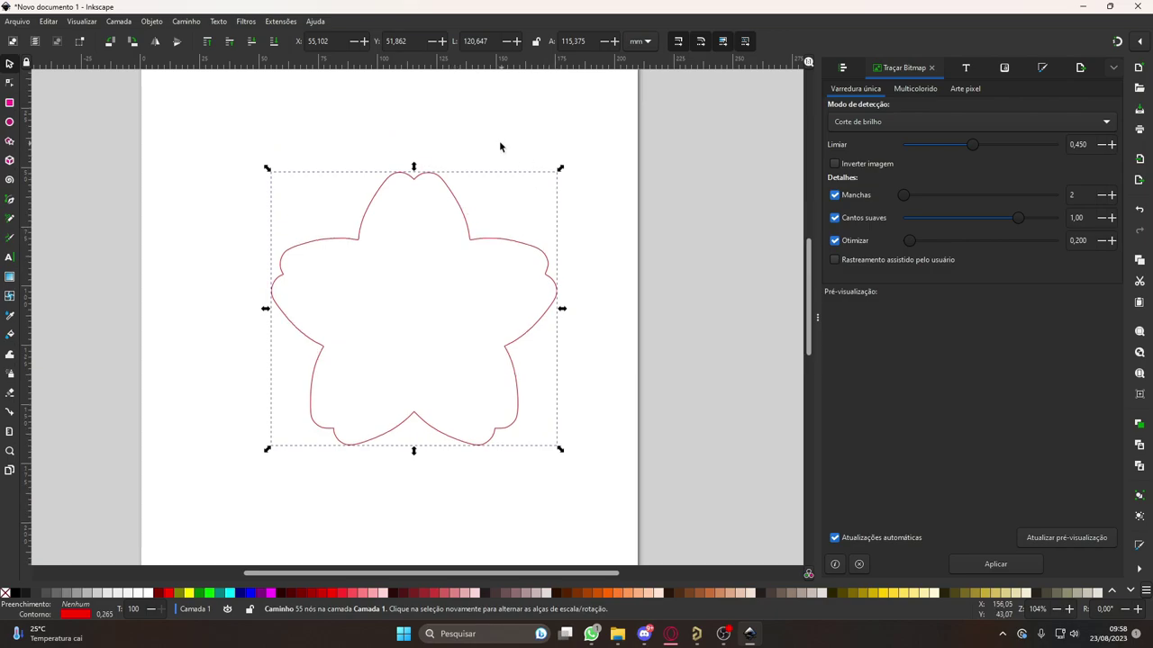
{"action": "scroll", "coordinate": [502, 149], "scroll_direction": "down", "scroll_amount": 2, "text": "ctrl"}
{"action": "scroll", "coordinate": [508, 266], "scroll_direction": "up", "scroll_amount": 2}
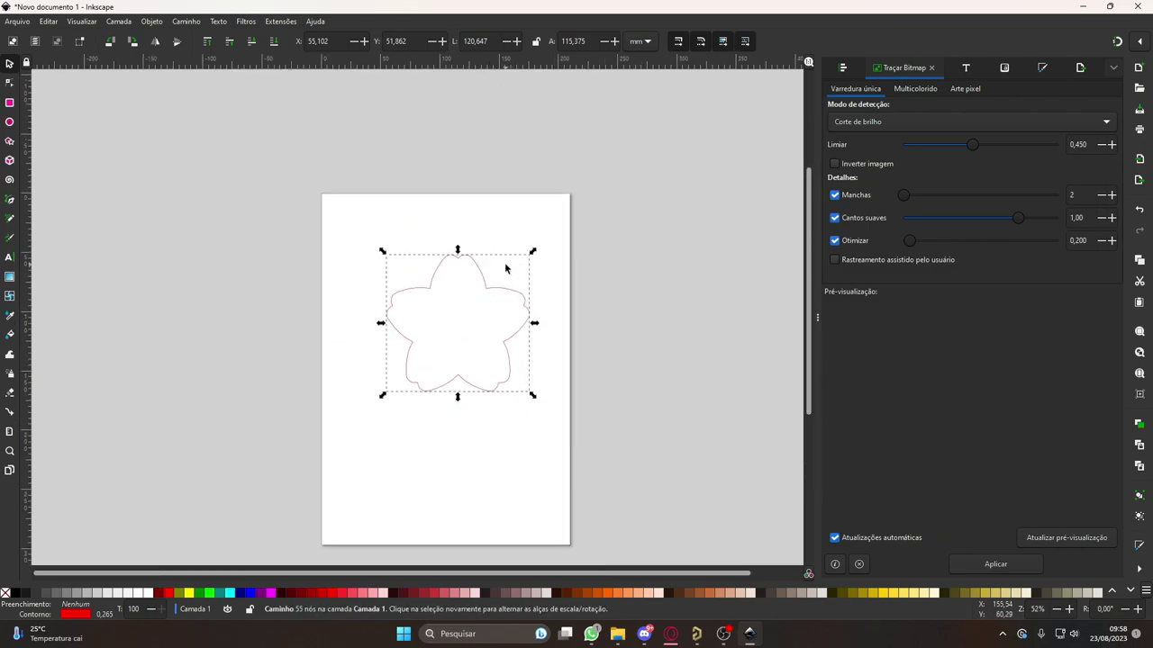
{"action": "scroll", "coordinate": [510, 388], "scroll_direction": "up", "scroll_amount": 2, "text": "ctrl"}
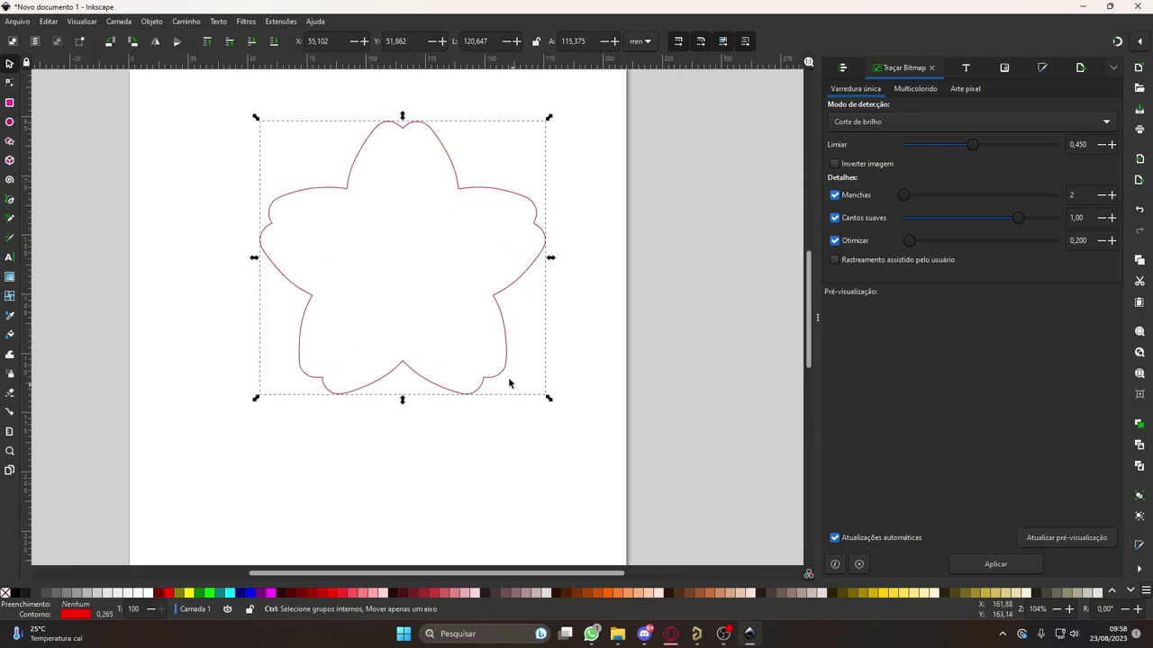
{"action": "key", "text": "ctrl+z"}
{"action": "left_click", "coordinate": [49, 21]}
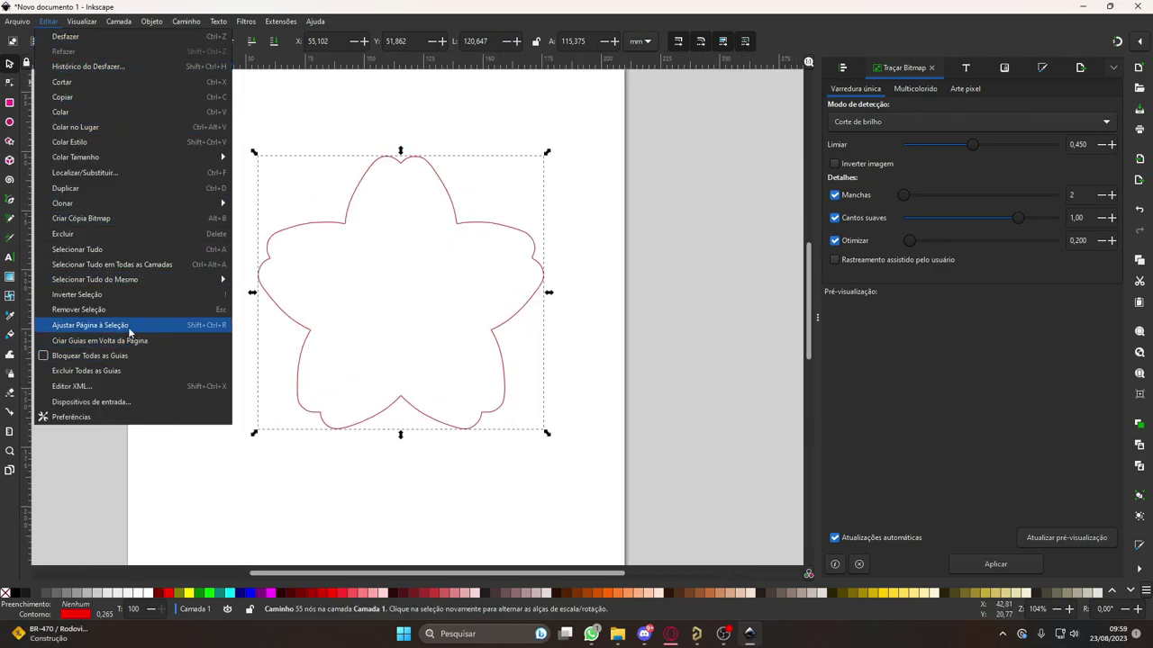
{"action": "left_click", "coordinate": [91, 325]}
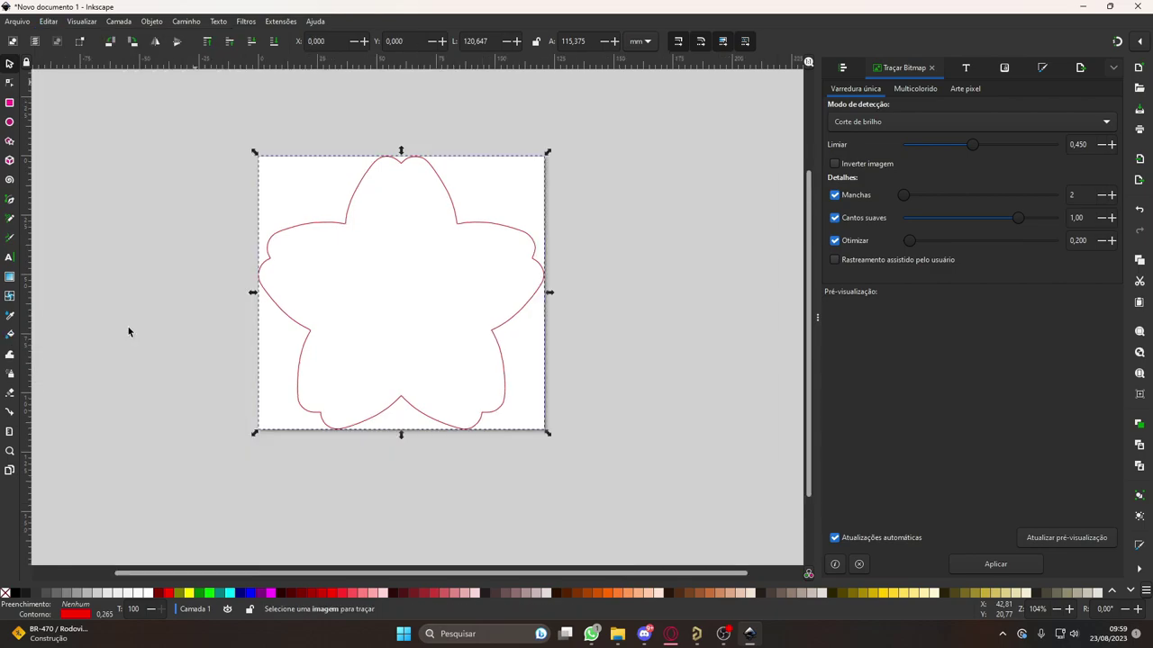
{"action": "left_click", "coordinate": [128, 332]}
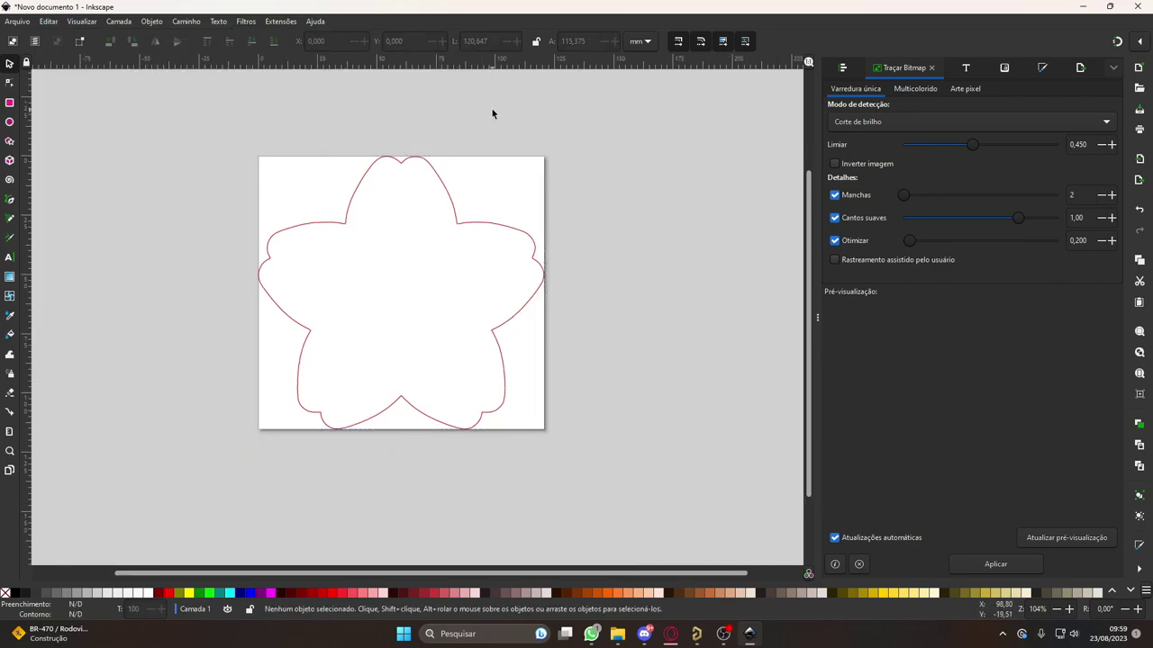
Step: Save the drawing to the Desktop as desenho in the AutoCAD DXF R12 cutting plotter format
{"action": "left_click", "coordinate": [18, 22]}
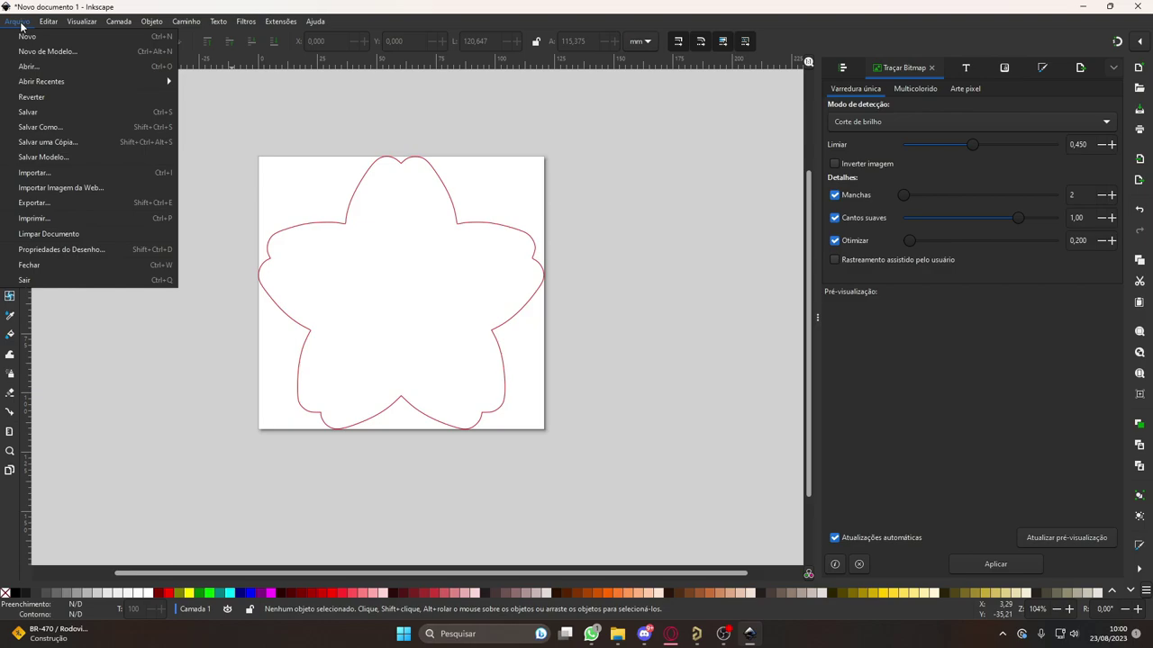
{"action": "left_click", "coordinate": [27, 119]}
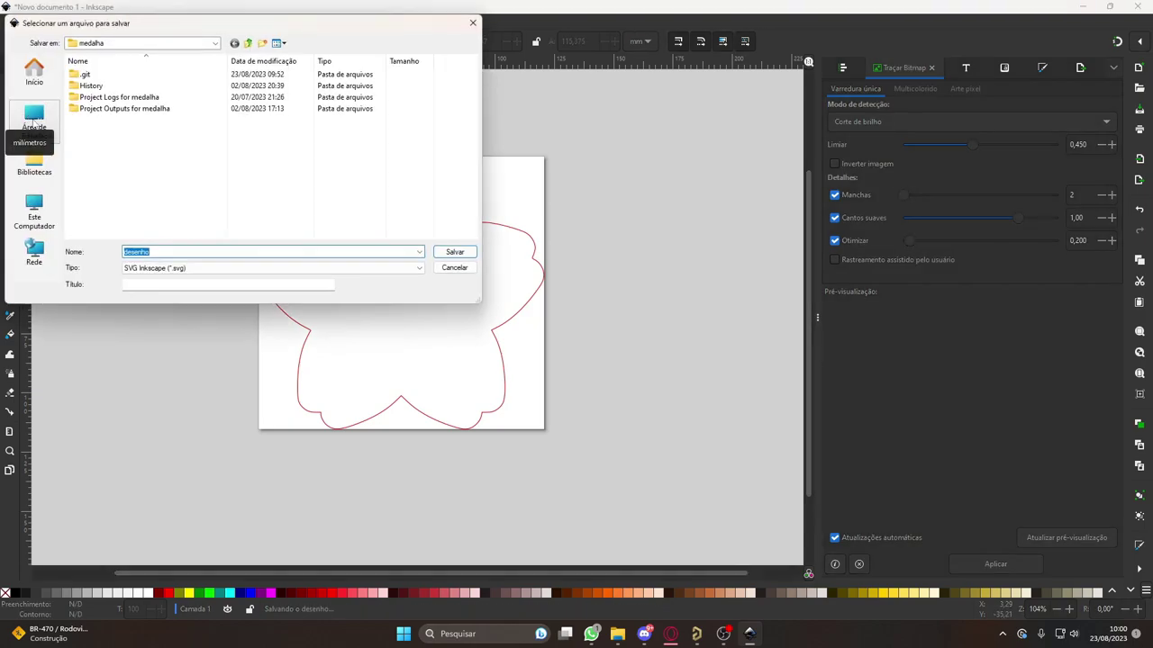
{"action": "left_click", "coordinate": [33, 119]}
{"action": "left_click", "coordinate": [417, 268]}
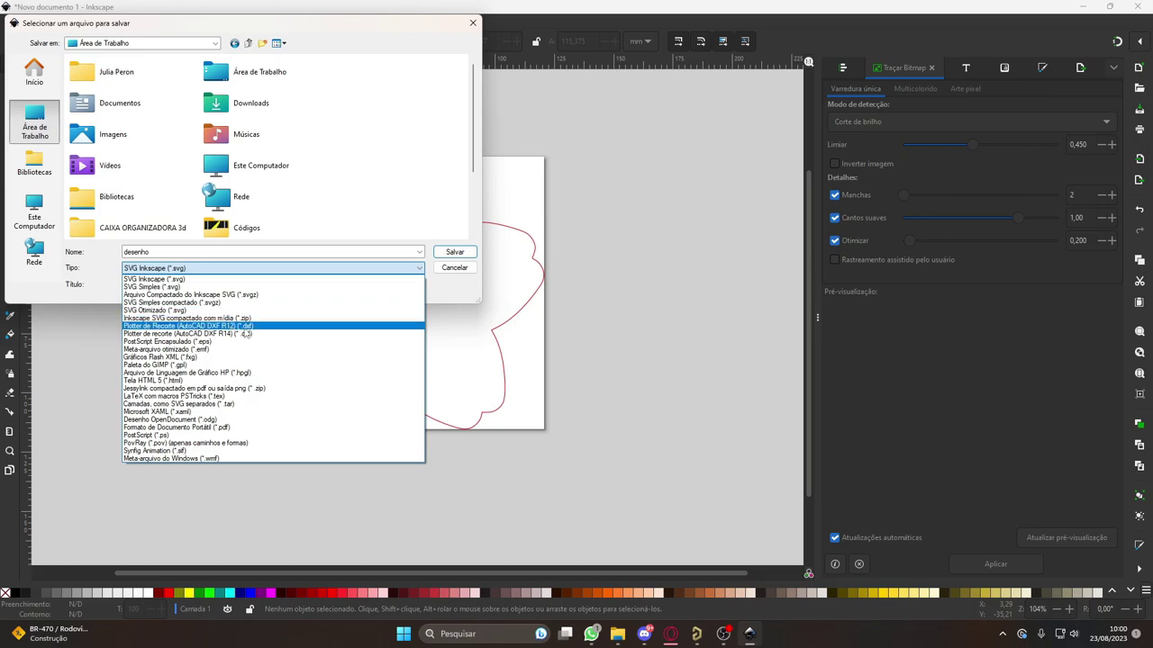
{"action": "left_click", "coordinate": [244, 326]}
{"action": "left_click", "coordinate": [454, 251]}
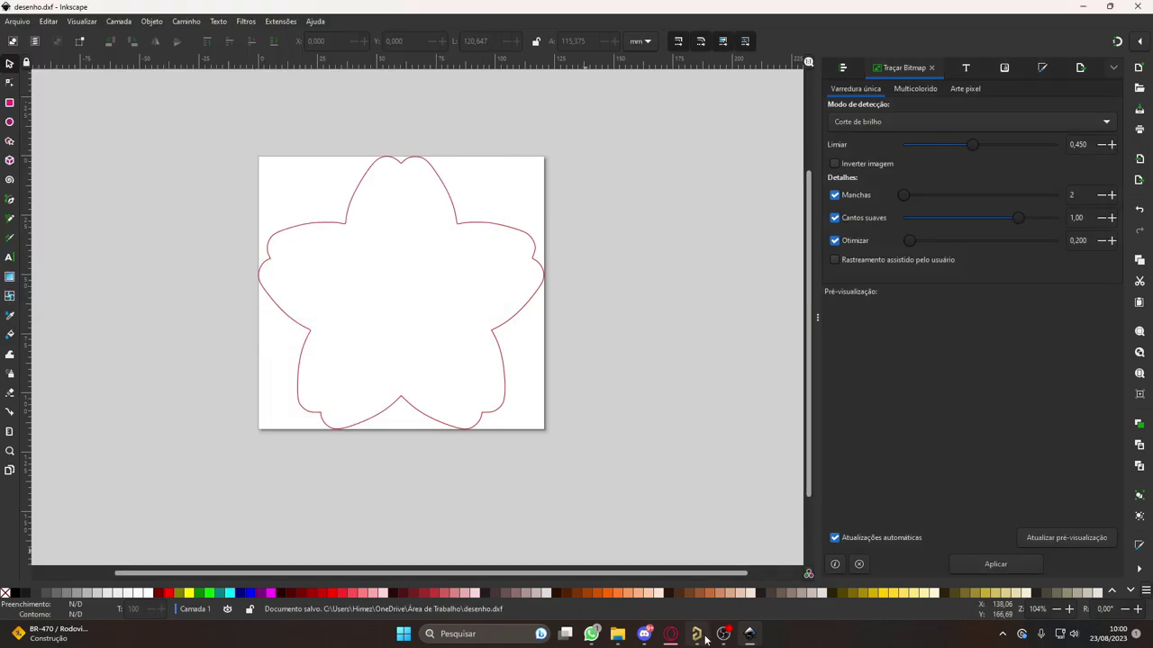
Step: Switch to Altium Designer and show the PCB1 board in 2D layout mode
{"action": "left_click", "coordinate": [699, 641]}
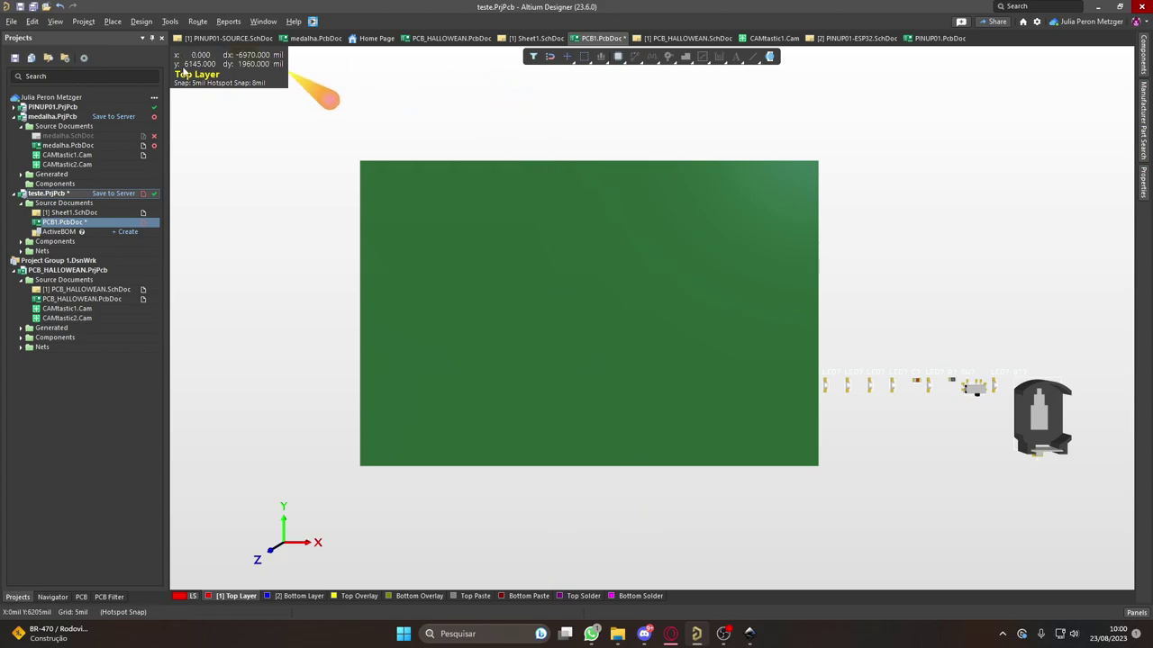
{"action": "left_click", "coordinate": [83, 20]}
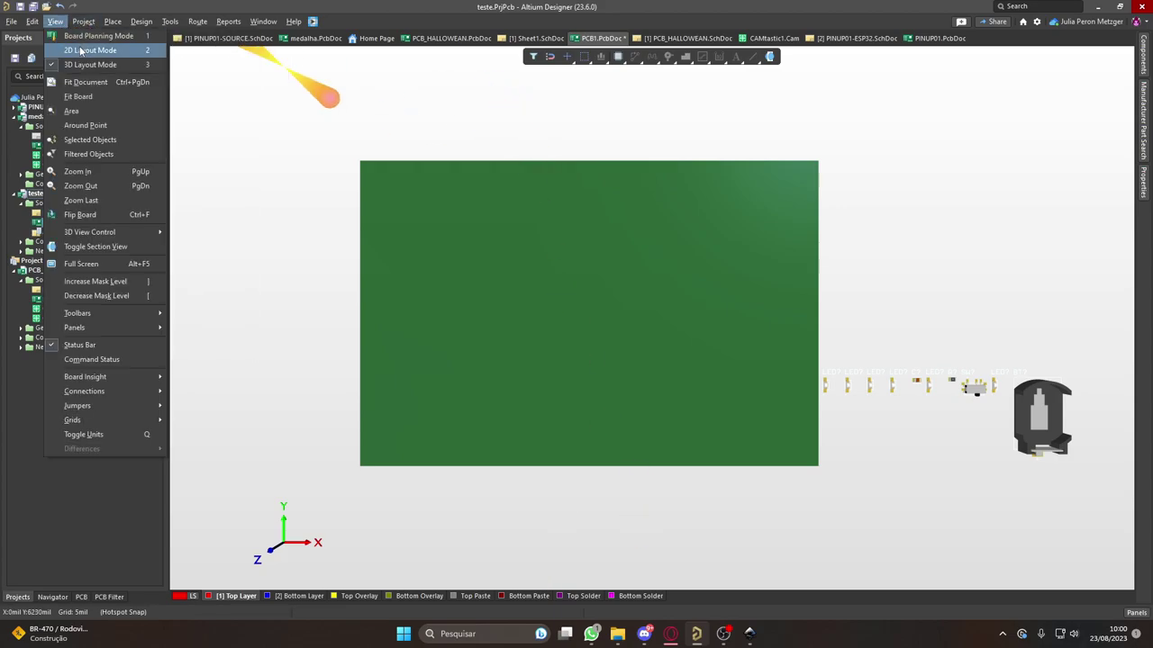
{"action": "left_click", "coordinate": [88, 46]}
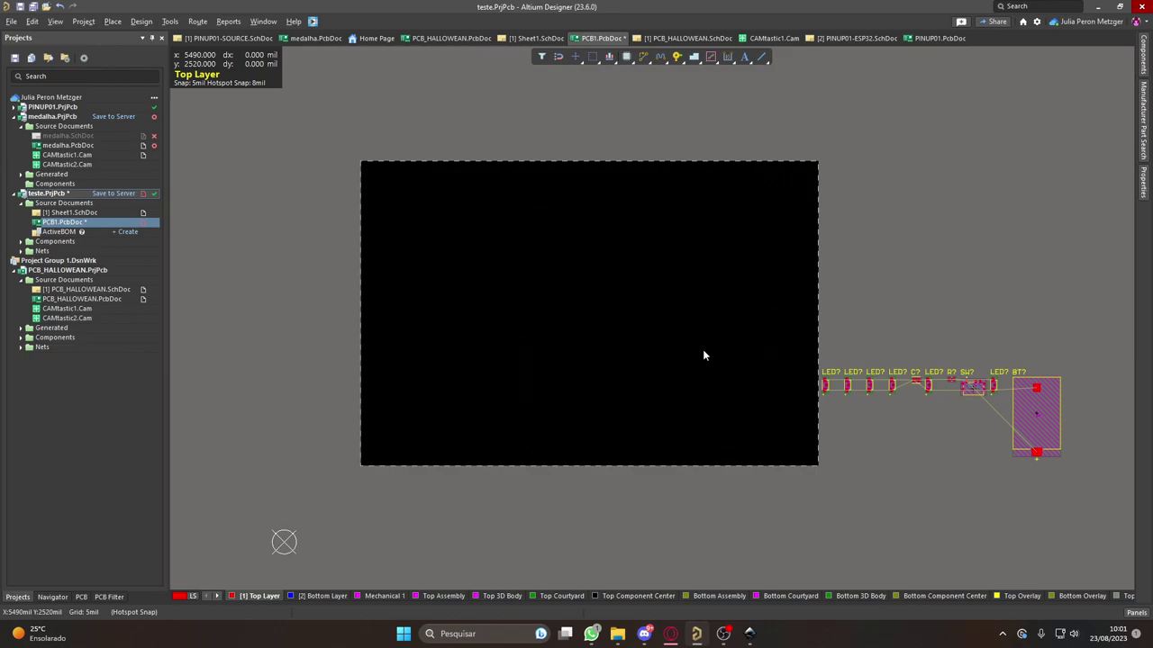
Step: Start a DXF/DWG import into the PCB and open the exported flower drawing from the Desktop
{"action": "left_click", "coordinate": [11, 21]}
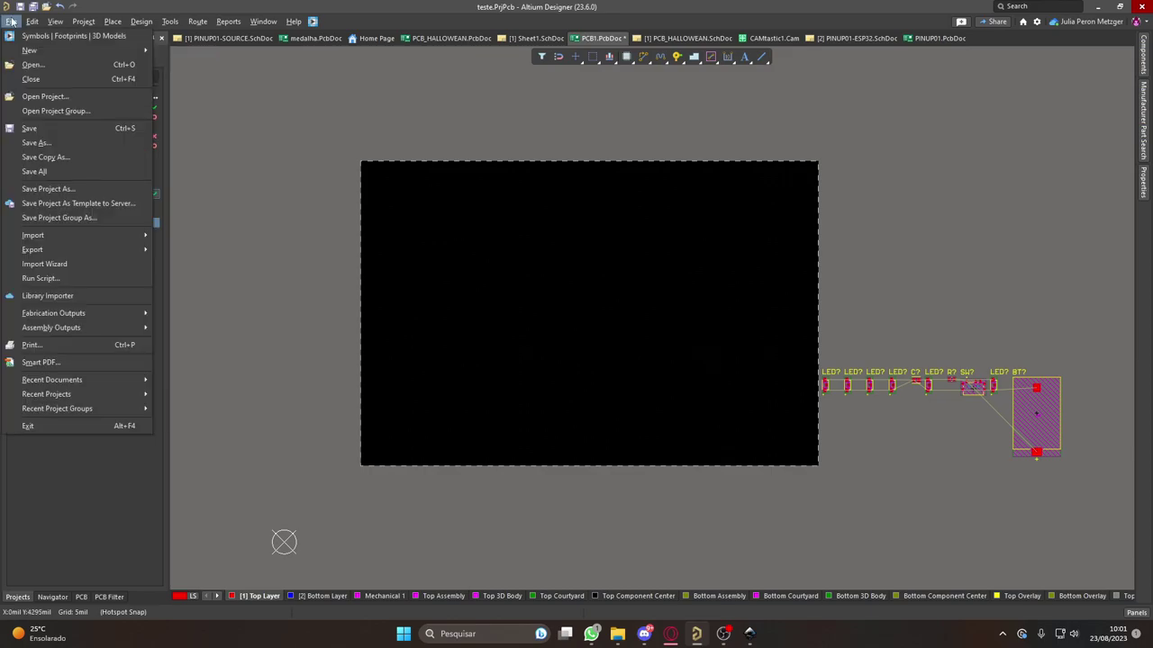
{"action": "mouse_move", "coordinate": [132, 238]}
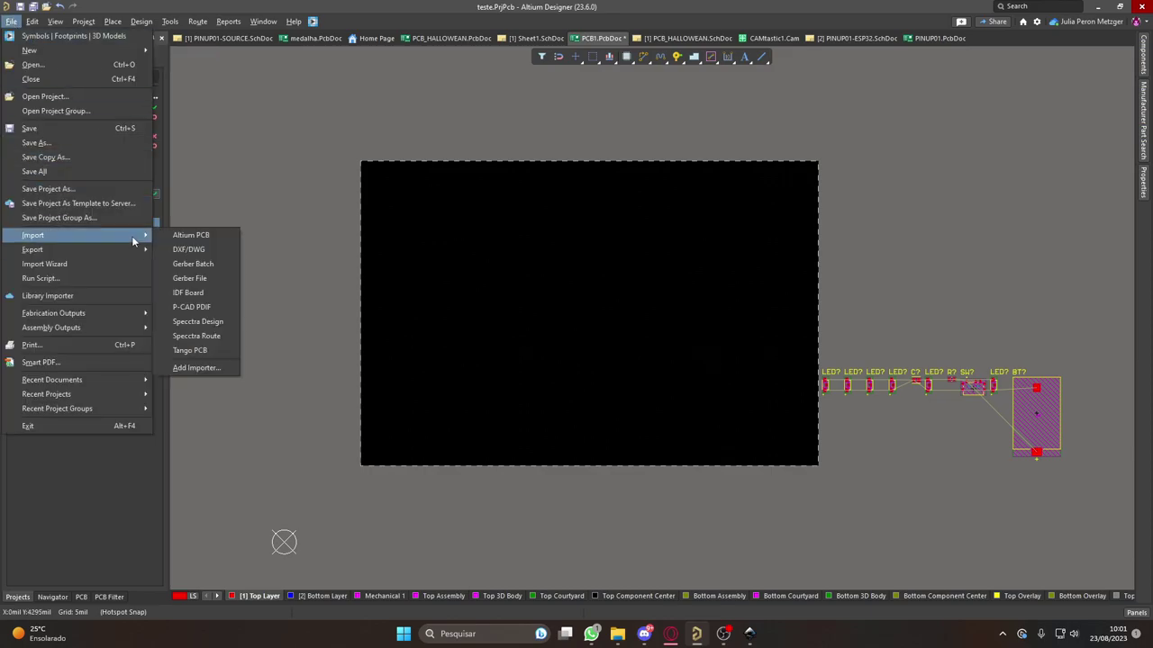
{"action": "left_click", "coordinate": [210, 249]}
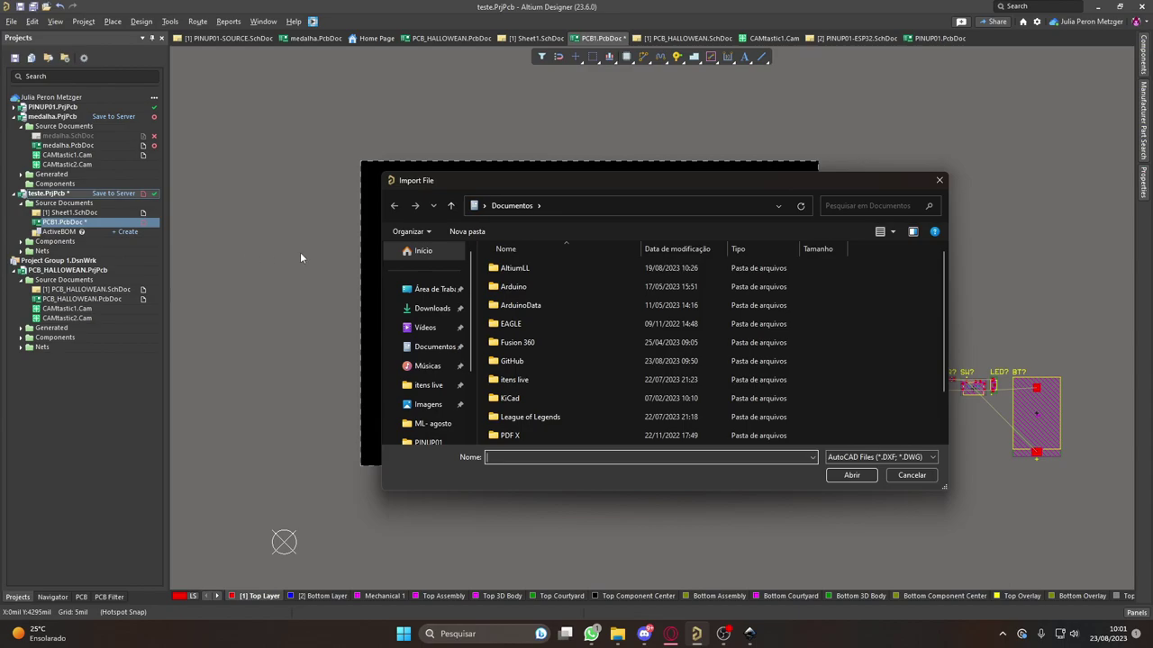
{"action": "left_click", "coordinate": [426, 295]}
{"action": "double_click", "coordinate": [544, 412]}
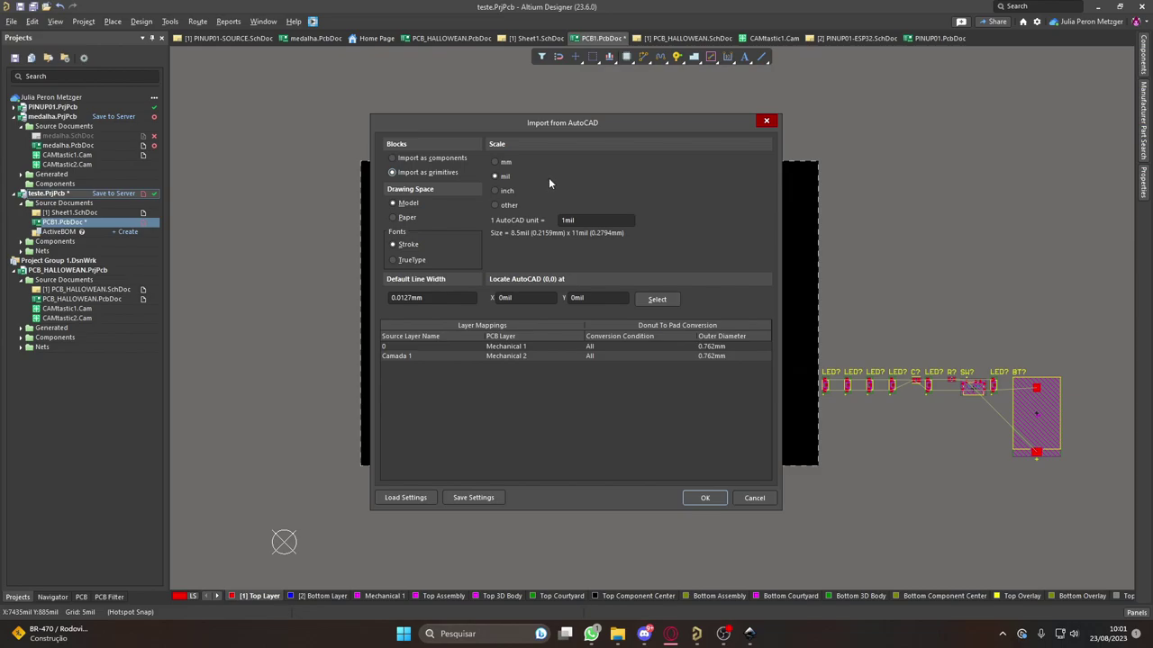
Step: Set the AutoCAD import scale to mm and import the flower outline onto the PCB
{"action": "left_click", "coordinate": [495, 162]}
{"action": "left_click", "coordinate": [716, 497]}
{"action": "left_click", "coordinate": [375, 502]}
{"action": "scroll", "coordinate": [429, 423], "scroll_direction": "down", "scroll_amount": 1, "text": "ctrl"}
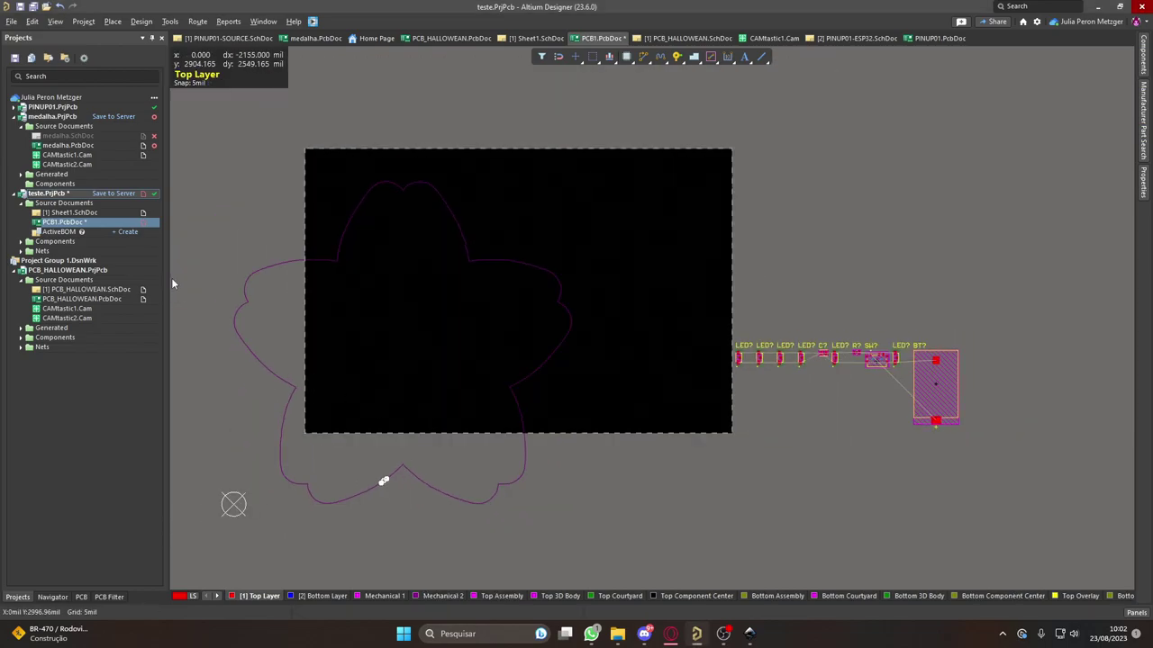
{"action": "left_click", "coordinate": [582, 258]}
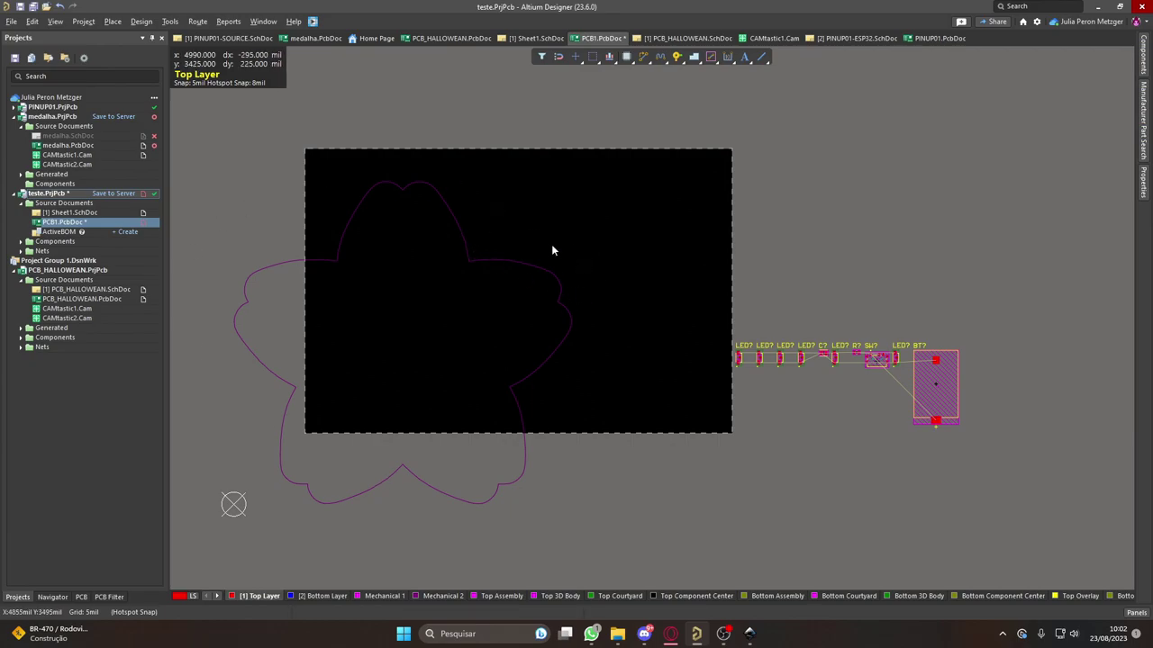
Step: Look at the board in 3D layout mode and return to the 2D layout
{"action": "left_click", "coordinate": [55, 22]}
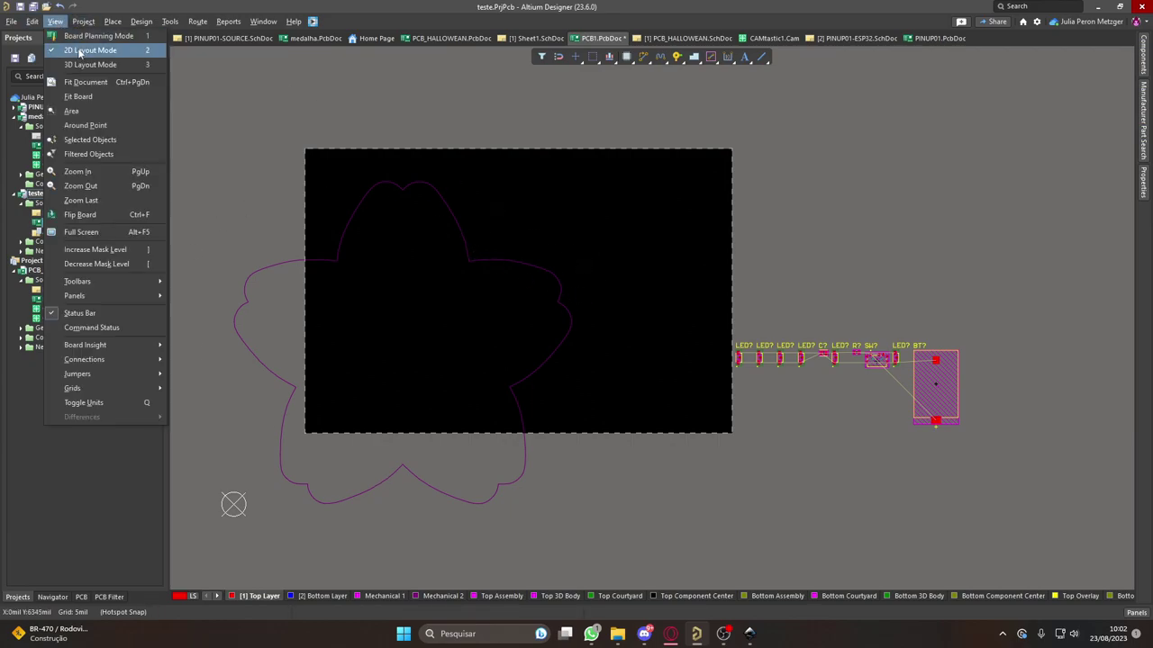
{"action": "left_click", "coordinate": [91, 50]}
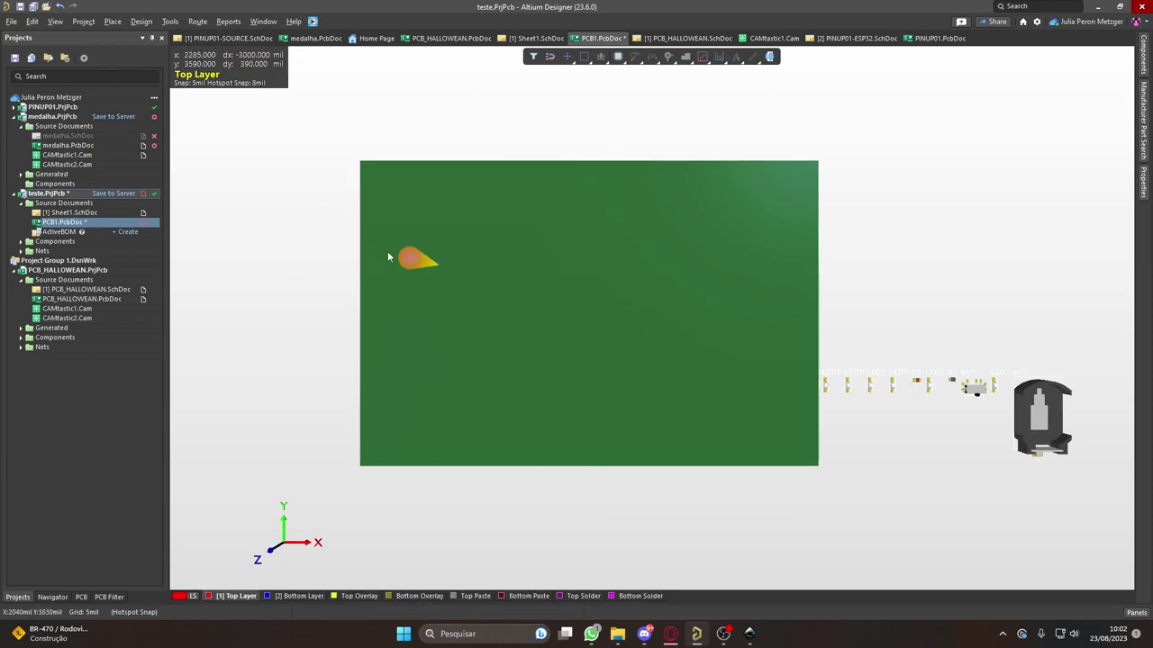
{"action": "key", "text": "2"}
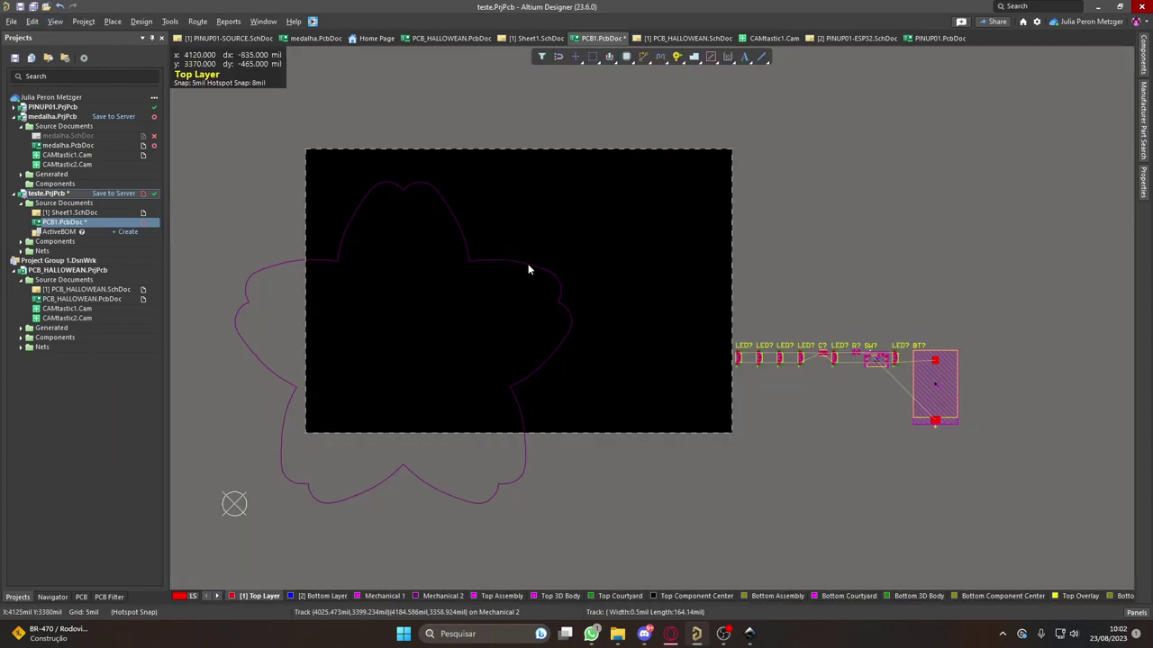
Step: Select the whole imported flower outline and create a union from its tracks
{"action": "left_click", "coordinate": [527, 263]}
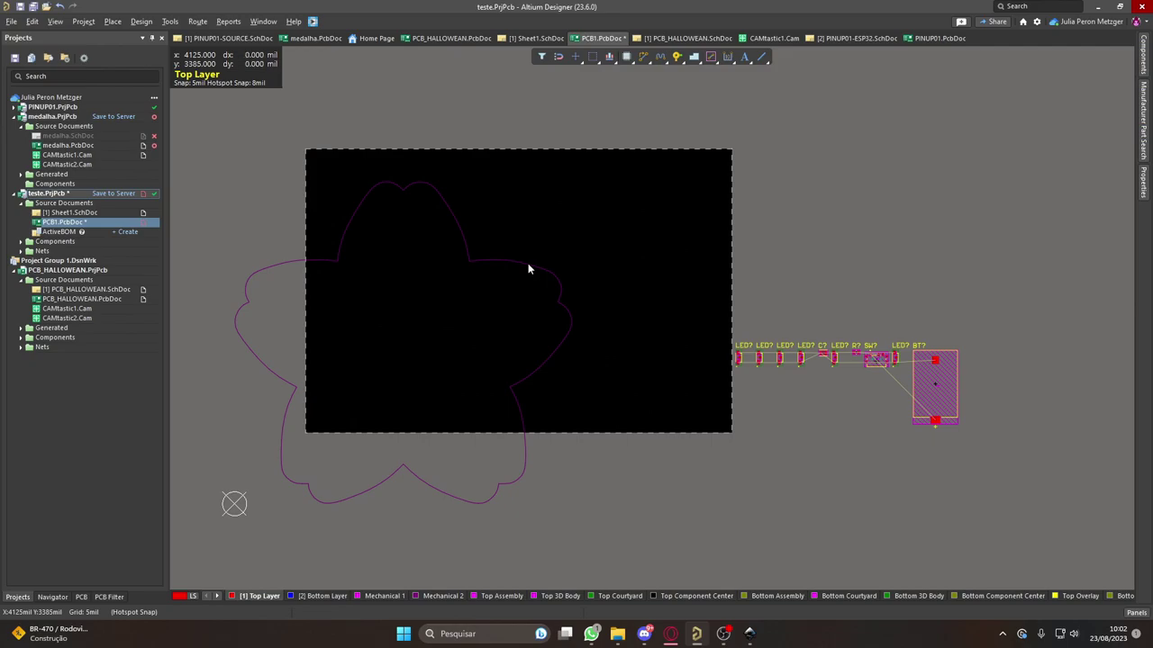
{"action": "left_click", "coordinate": [477, 273]}
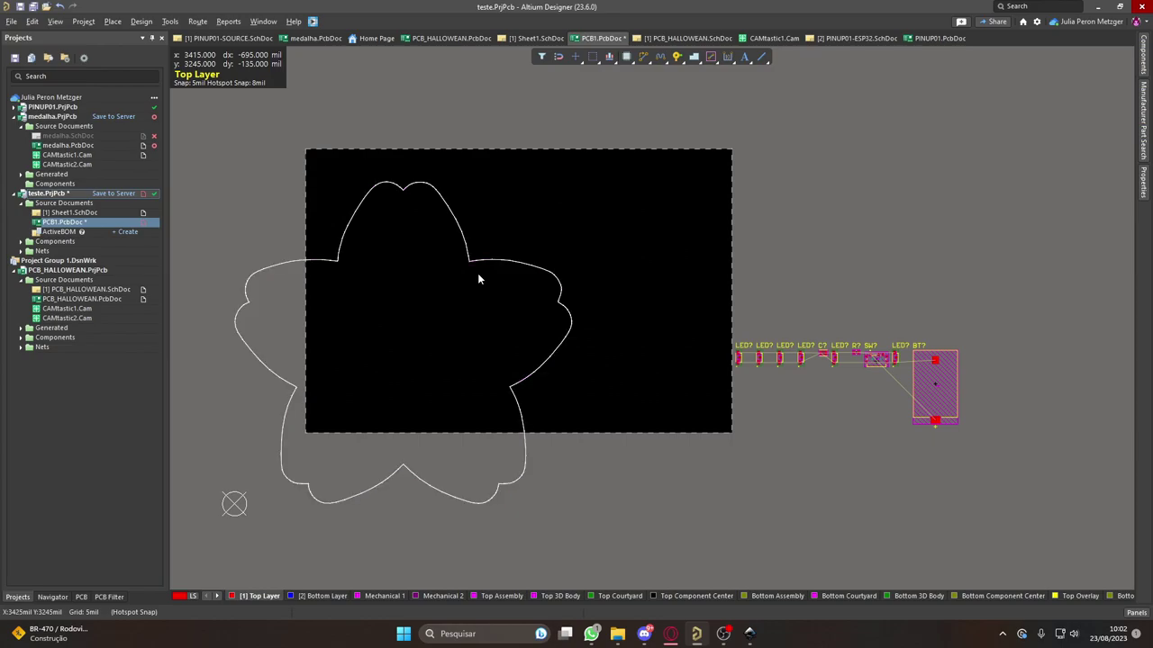
{"action": "scroll", "coordinate": [497, 264], "scroll_direction": "up", "scroll_amount": 5, "text": "ctrl"}
{"action": "right_click", "coordinate": [466, 274]}
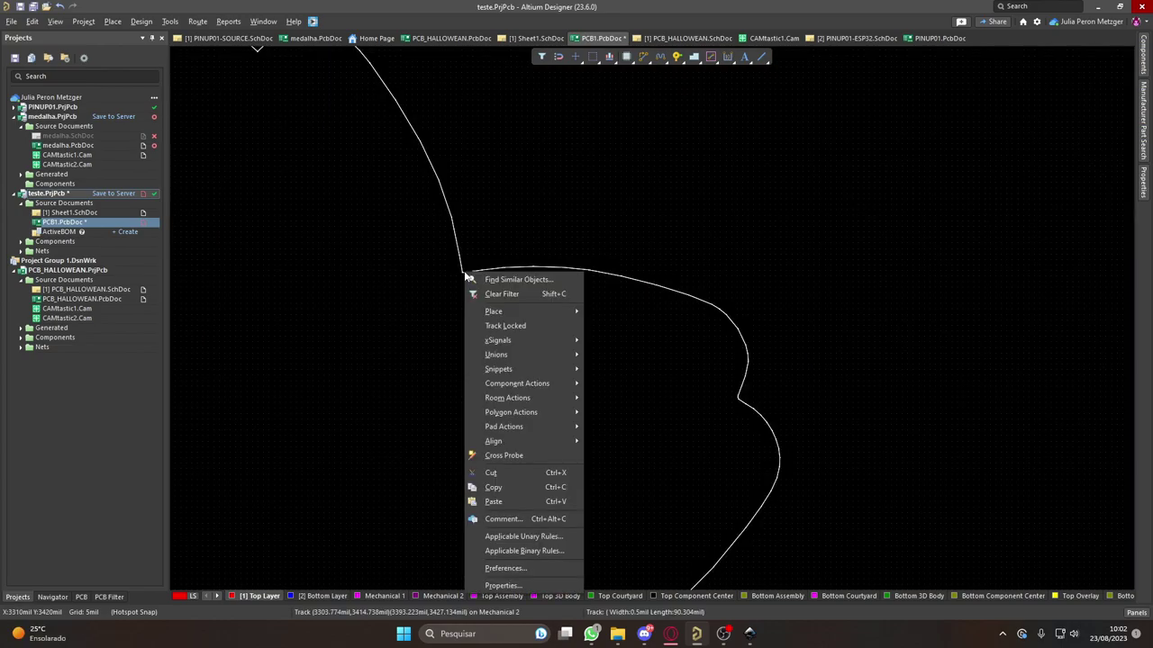
{"action": "mouse_move", "coordinate": [555, 351]}
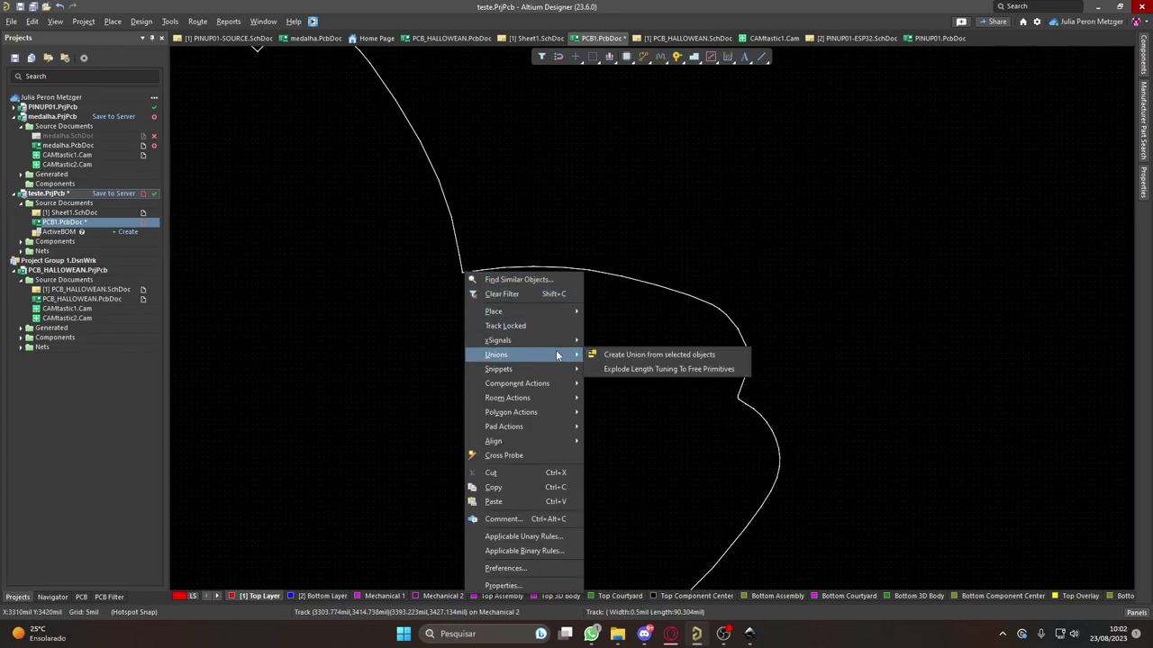
{"action": "left_click", "coordinate": [636, 354]}
{"action": "left_click", "coordinate": [621, 337]}
{"action": "scroll", "coordinate": [399, 202], "scroll_direction": "down", "scroll_amount": 5, "text": "ctrl"}
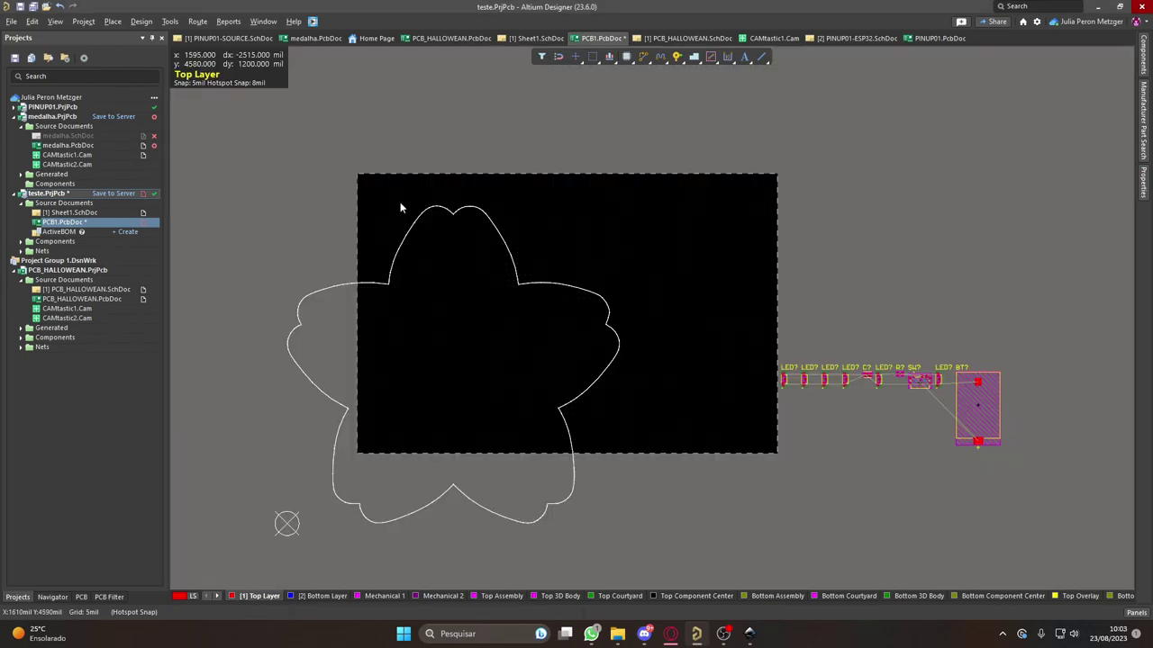
Step: Define the board shape from the selected flower outline
{"action": "left_click", "coordinate": [141, 21]}
{"action": "mouse_move", "coordinate": [198, 100]}
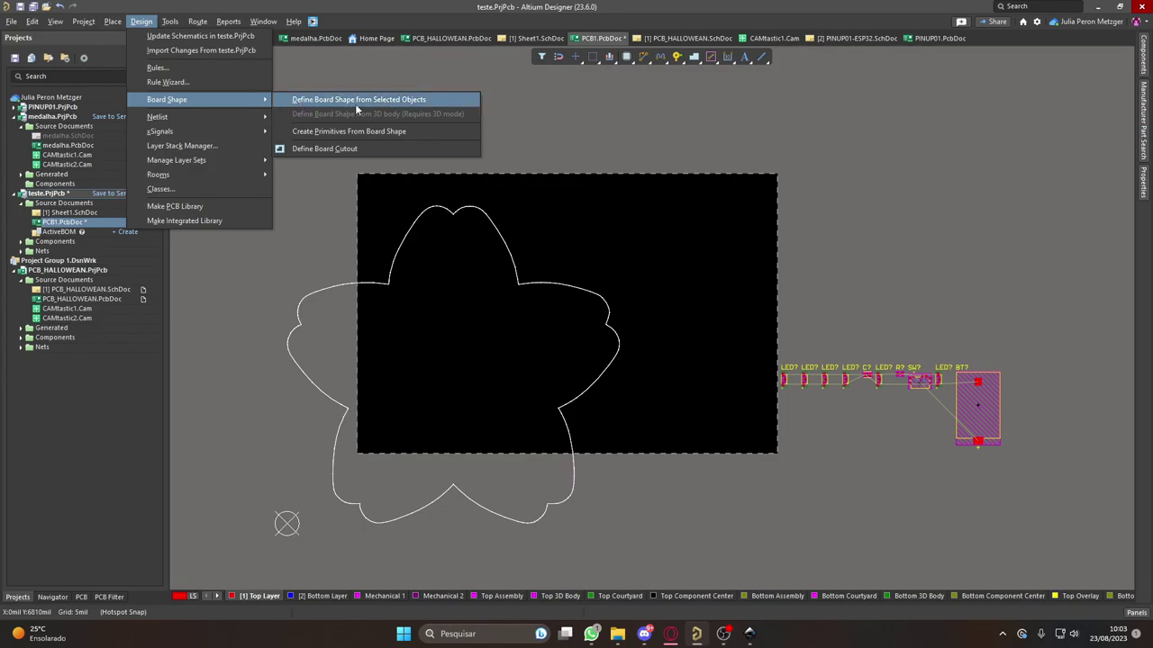
{"action": "left_click", "coordinate": [434, 100]}
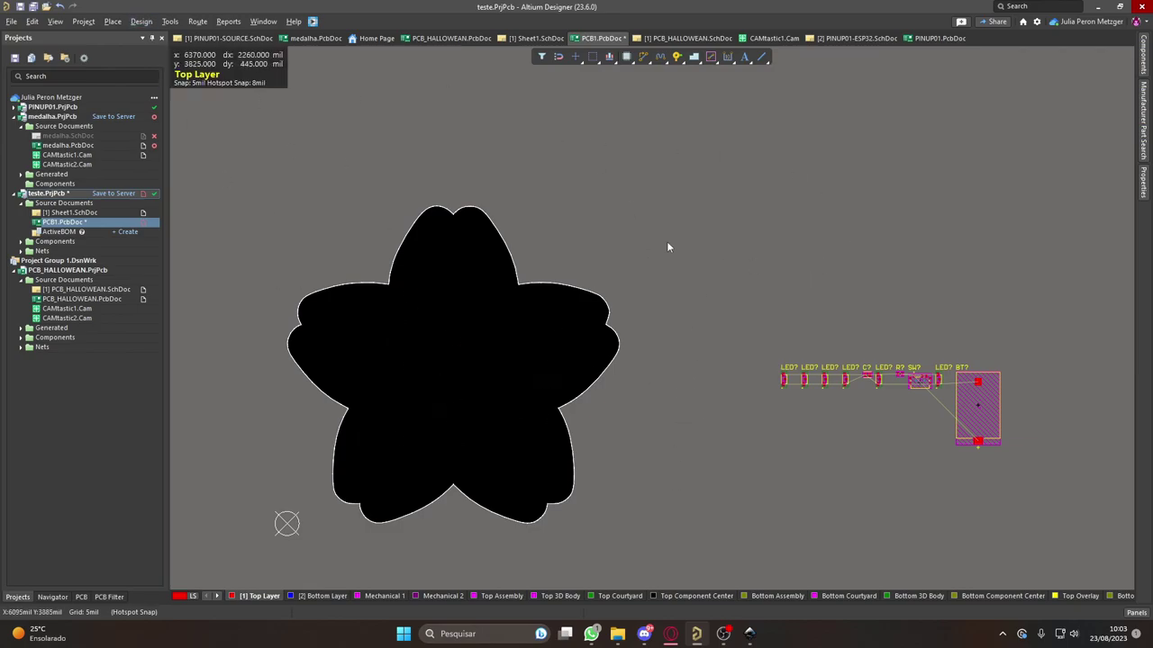
Step: Clear the current selection and reselect the imported flower outline along the board edge
{"action": "left_click", "coordinate": [445, 285]}
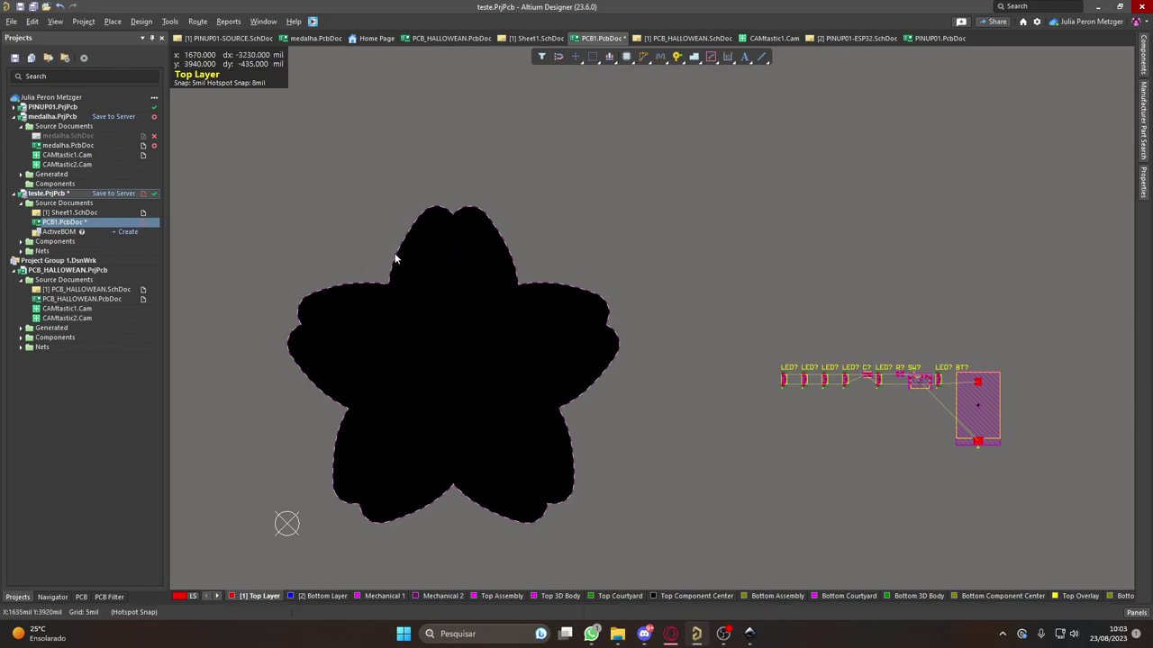
{"action": "scroll", "coordinate": [290, 454], "scroll_direction": "up", "scroll_amount": 2, "text": "ctrl"}
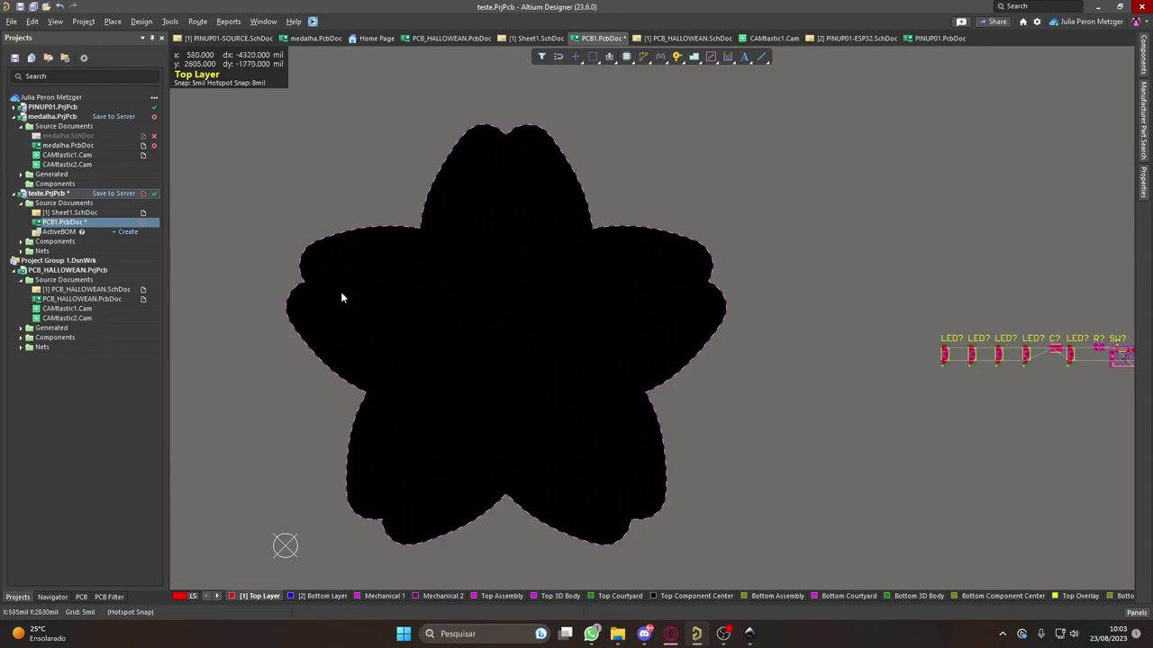
{"action": "left_click", "coordinate": [646, 229]}
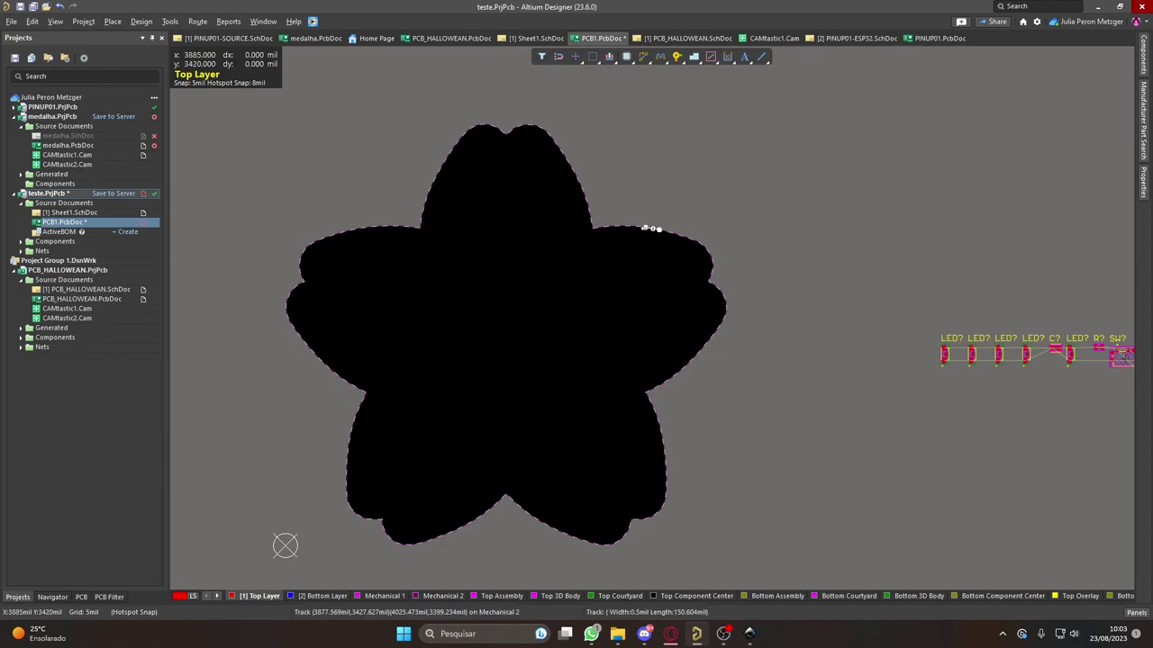
{"action": "left_click", "coordinate": [670, 292]}
{"action": "left_click", "coordinate": [675, 259]}
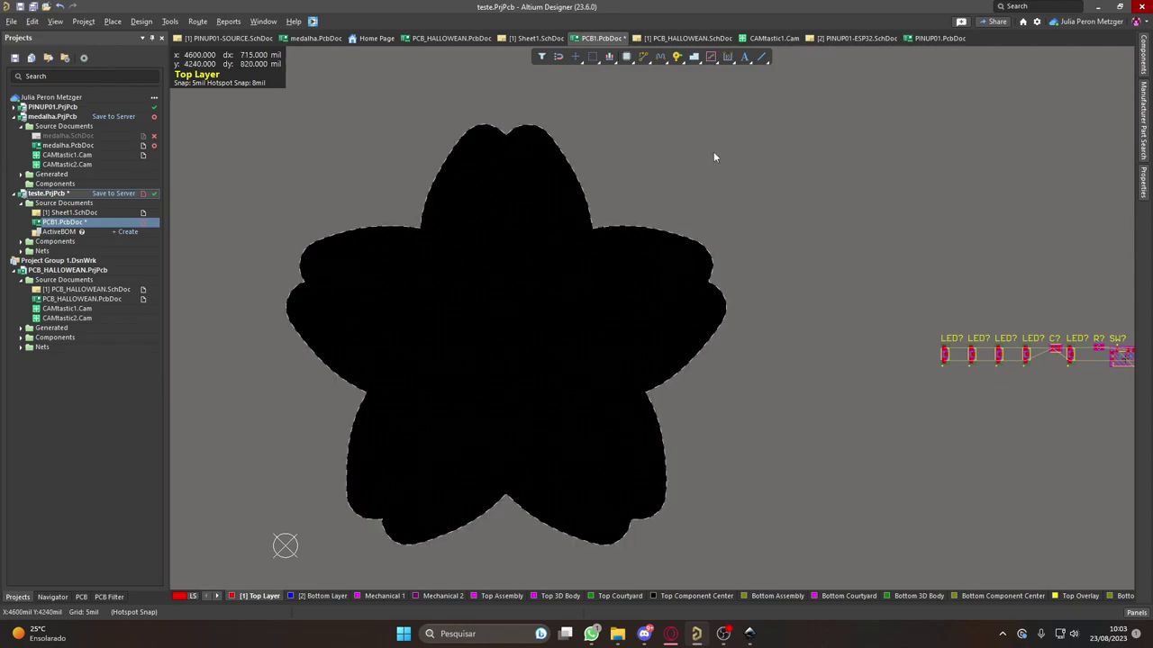
Step: Create primitives from the flower-shaped board outline and accept the primitive settings
{"action": "left_click", "coordinate": [141, 21]}
{"action": "mouse_move", "coordinate": [246, 101]}
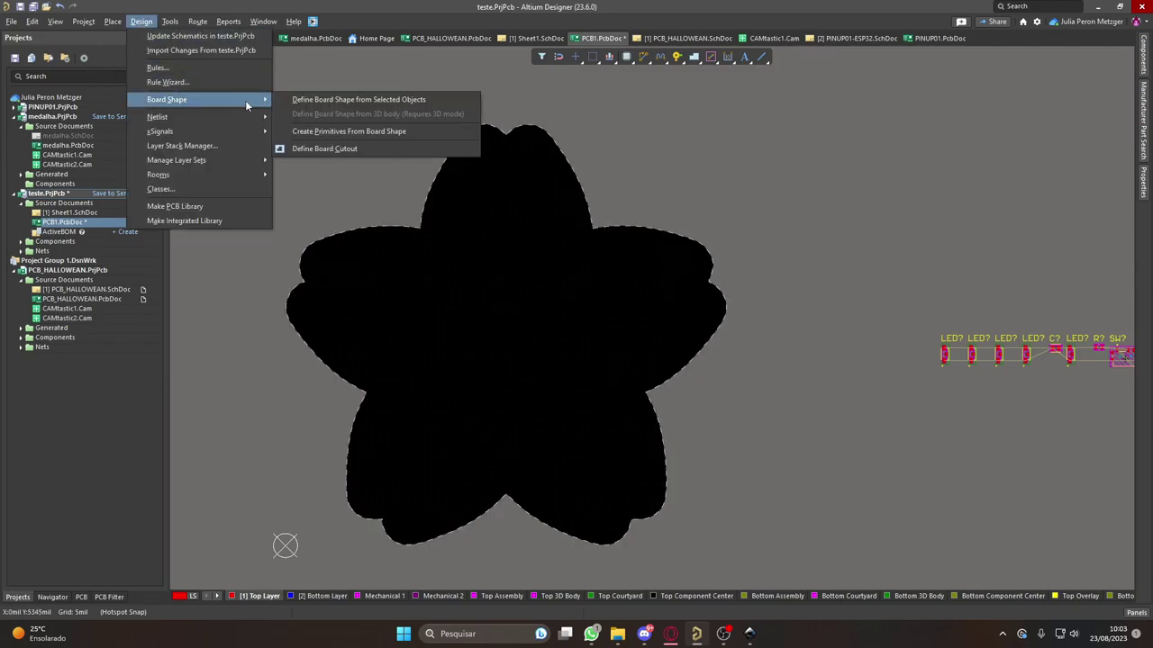
{"action": "left_click", "coordinate": [354, 132]}
{"action": "left_click", "coordinate": [654, 370]}
Step: Inspect the new outline around the petals and show the flower board in 3D layout mode
{"action": "scroll", "coordinate": [418, 234], "scroll_direction": "up", "scroll_amount": 2, "text": "ctrl"}
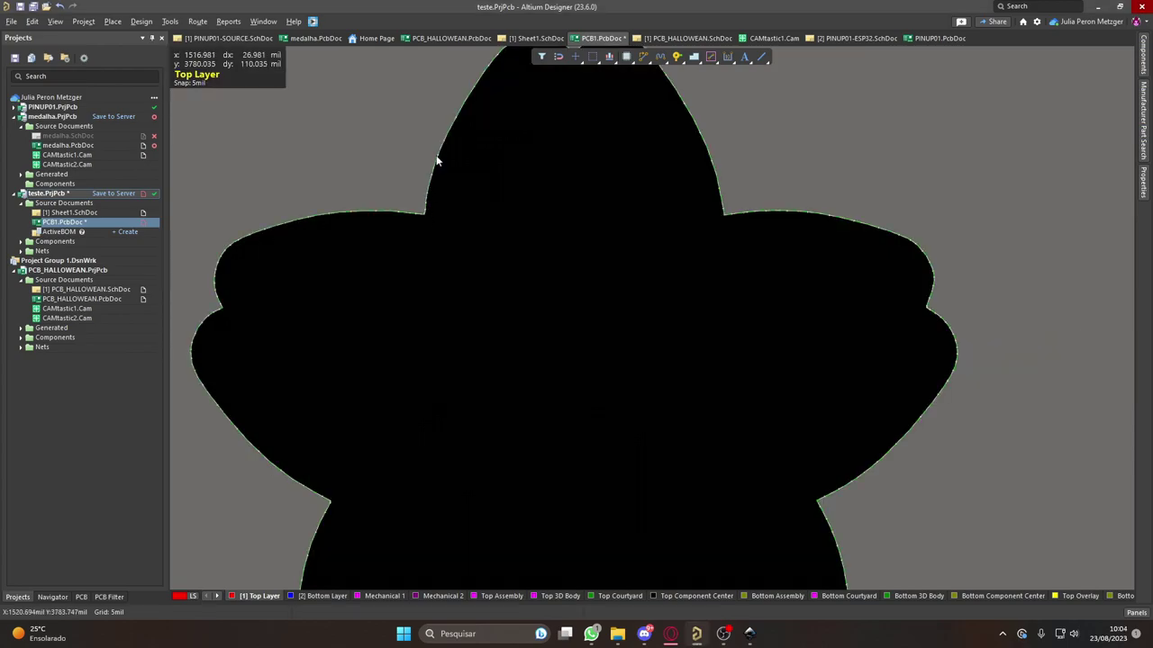
{"action": "scroll", "coordinate": [435, 179], "scroll_direction": "down", "scroll_amount": 1, "text": "ctrl"}
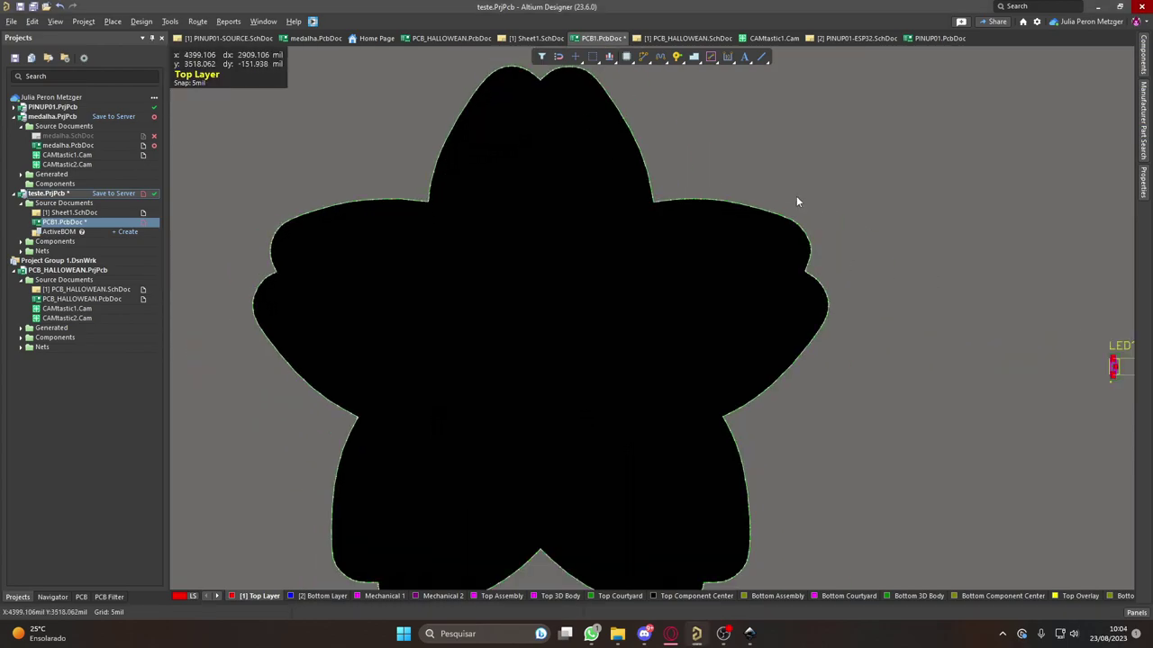
{"action": "scroll", "coordinate": [672, 368], "scroll_direction": "down", "scroll_amount": 1, "text": "ctrl"}
{"action": "left_click", "coordinate": [55, 21]}
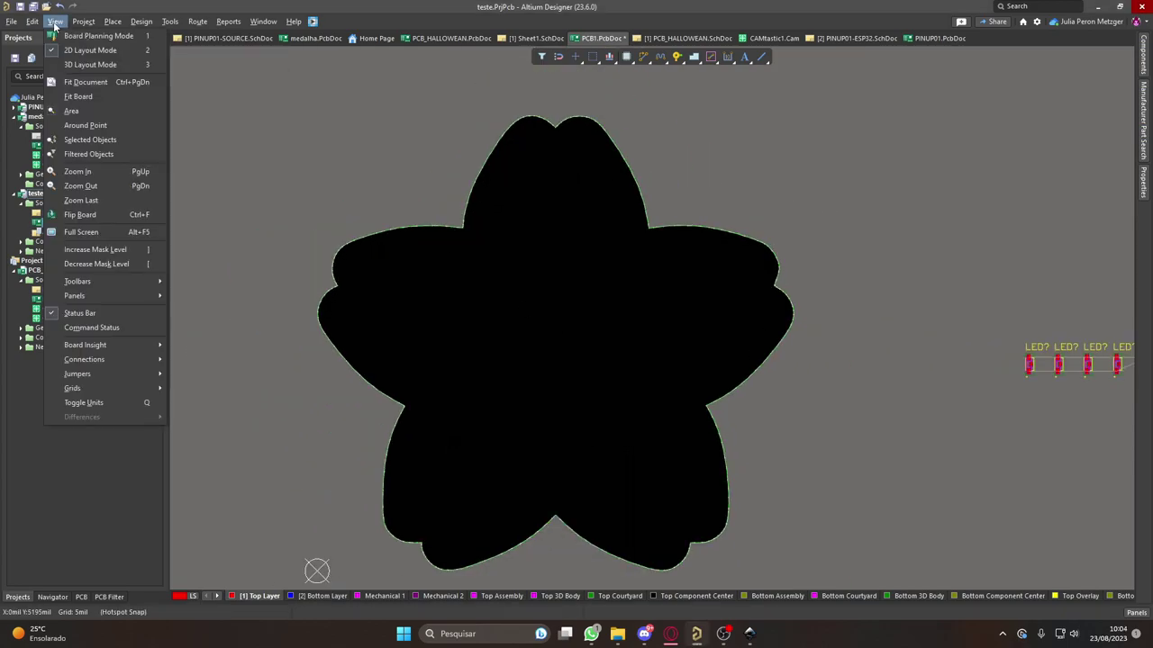
{"action": "left_click", "coordinate": [111, 67]}
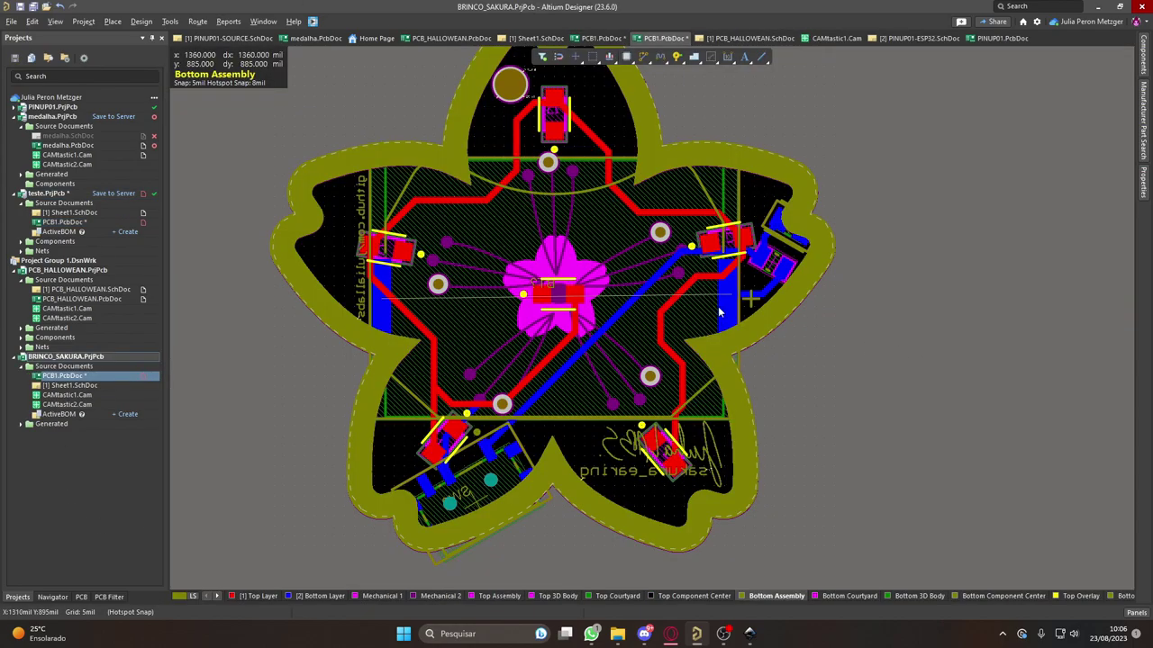
Step: Show the BRINCO_SAKURA board in 3D and flip it to view its back and front sides
{"action": "right_click_drag", "start_coordinate": [761, 320], "coordinate": [774, 347]}
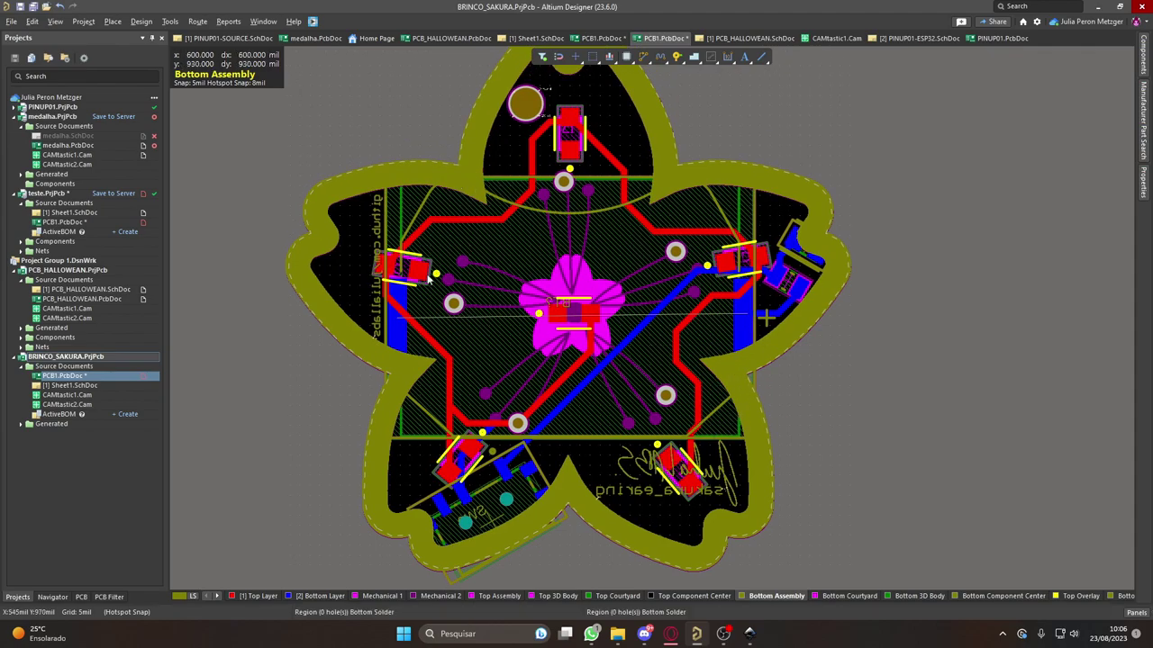
{"action": "left_click", "coordinate": [75, 25]}
{"action": "mouse_move", "coordinate": [54, 20]}
{"action": "left_click", "coordinate": [90, 243]}
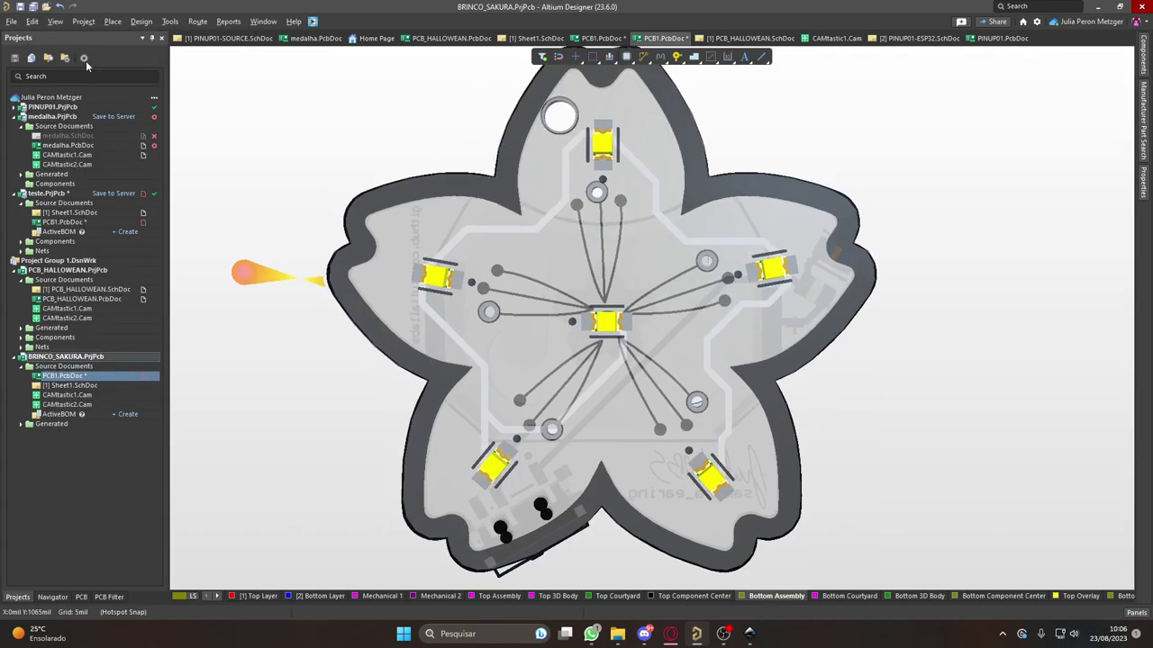
{"action": "key", "text": "2"}
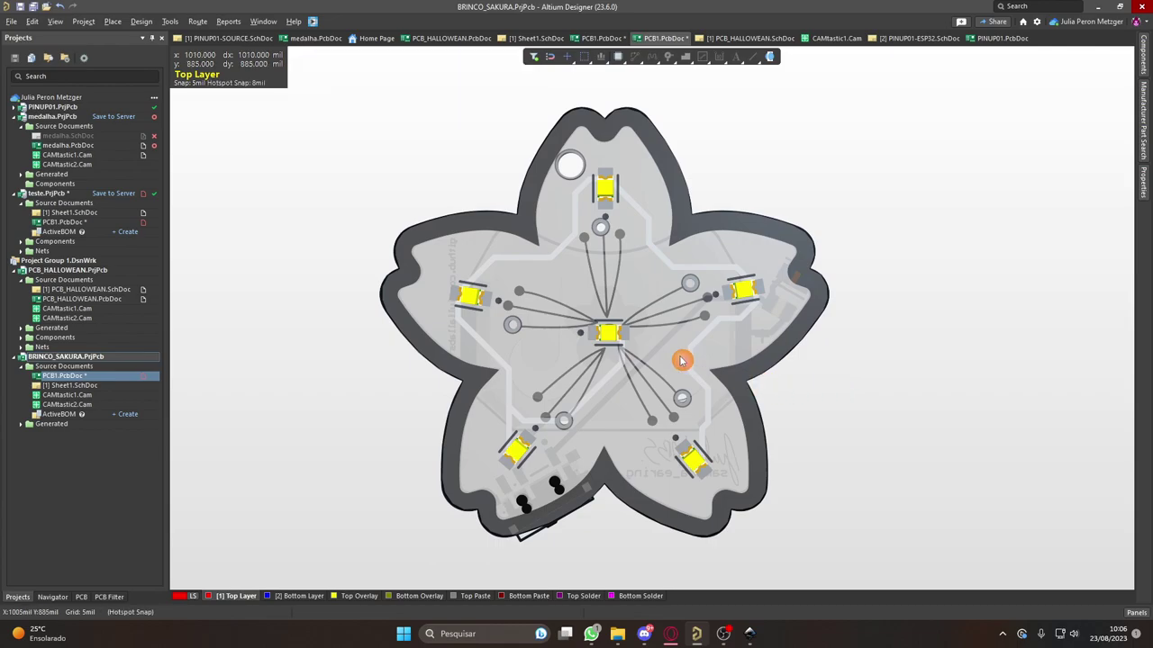
{"action": "key", "text": "ctrl+f"}
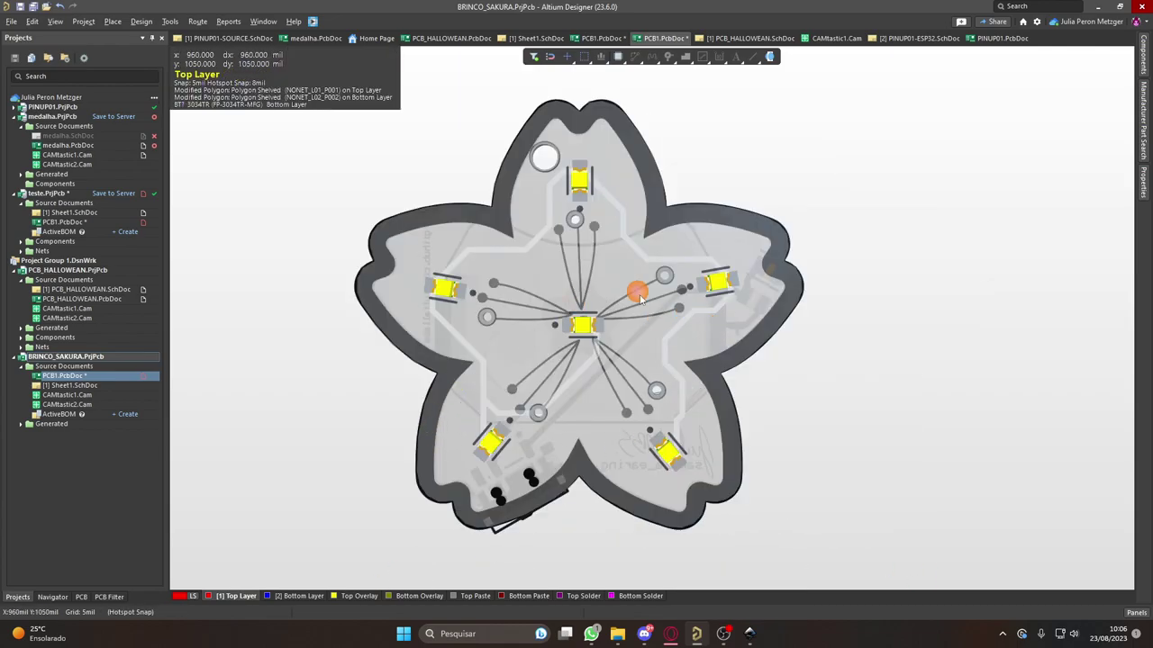
{"action": "key", "text": "3"}
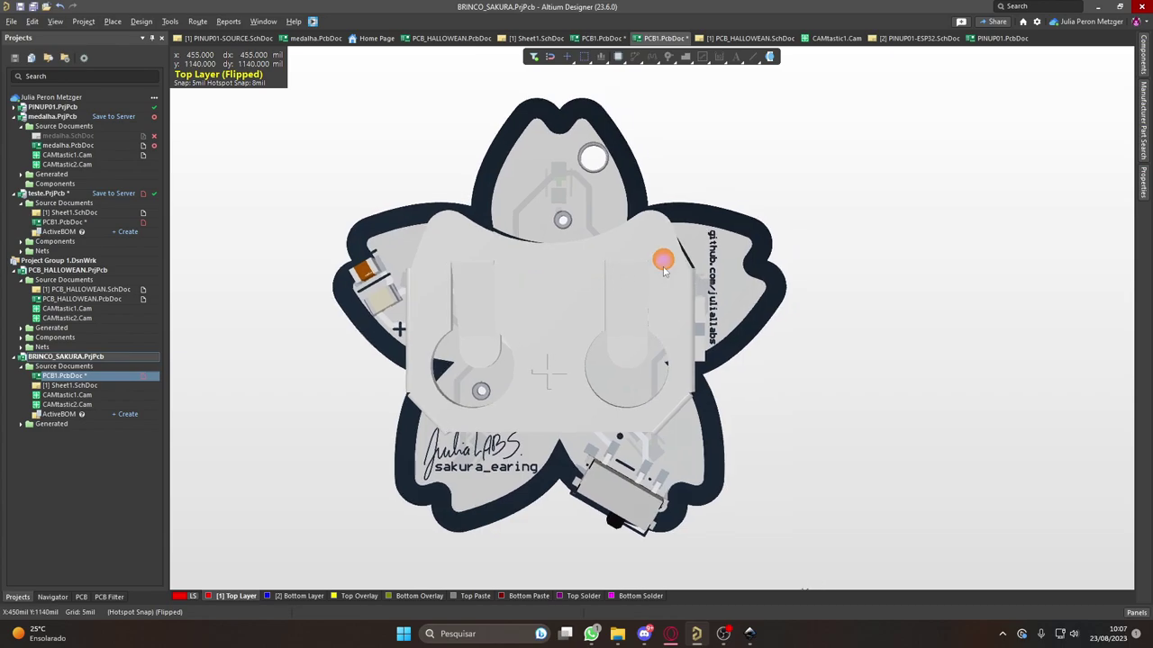
{"action": "key", "text": "2"}
{"action": "key", "text": "ctrl+f"}
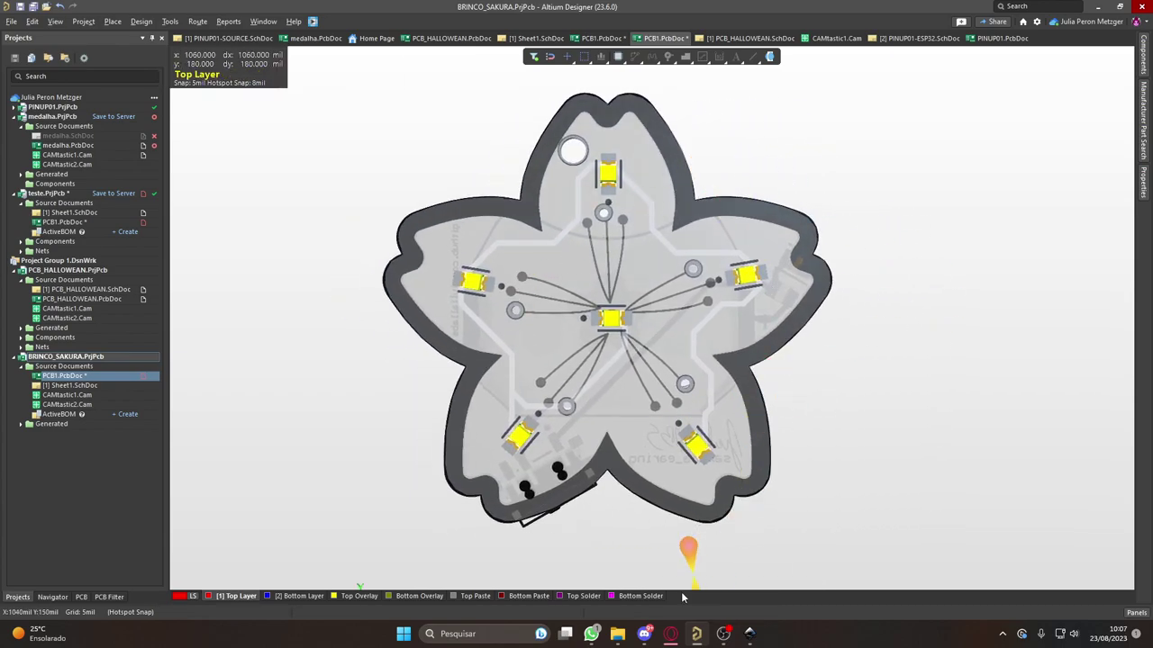
Step: Switch to Canva in the browser to look at the original flower artwork, and return to Altium Designer
{"action": "left_click", "coordinate": [670, 633]}
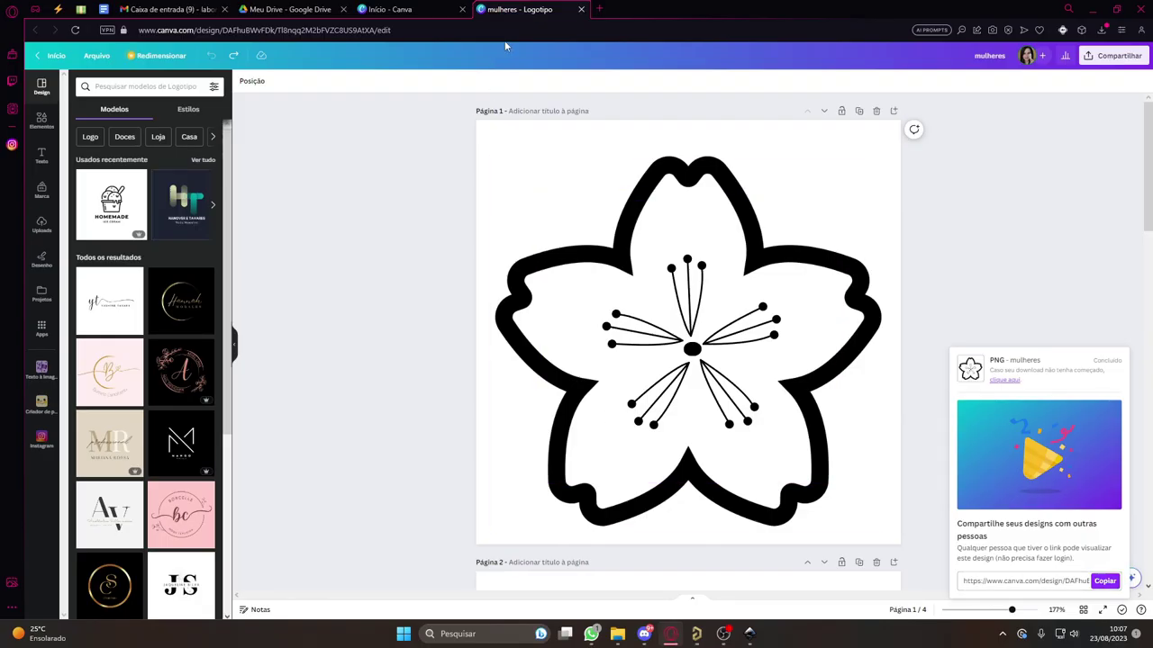
{"action": "right_click", "coordinate": [987, 281]}
{"action": "left_click", "coordinate": [972, 192]}
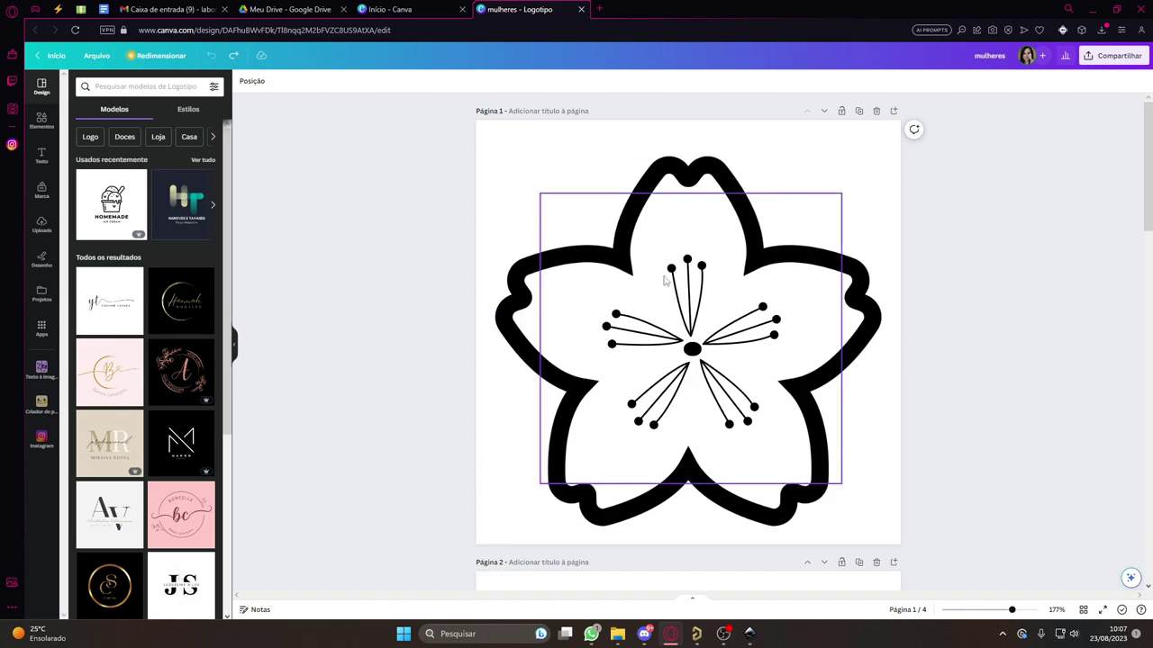
{"action": "left_click", "coordinate": [696, 634]}
Step: Examine the sakura board's front in 3D, flip it over, and inspect the silkscreen lettering, switch and battery holder on the back
{"action": "scroll", "coordinate": [753, 353], "scroll_direction": "down", "scroll_amount": 3, "text": "ctrl"}
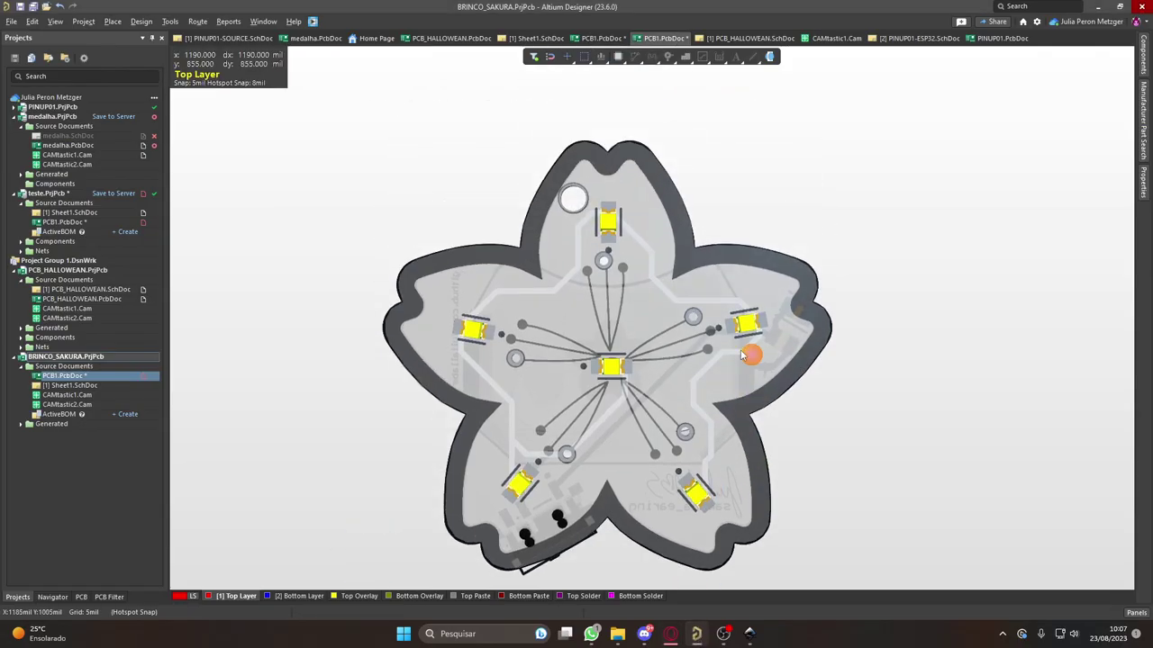
{"action": "right_click_drag", "start_coordinate": [794, 417], "coordinate": [747, 360]}
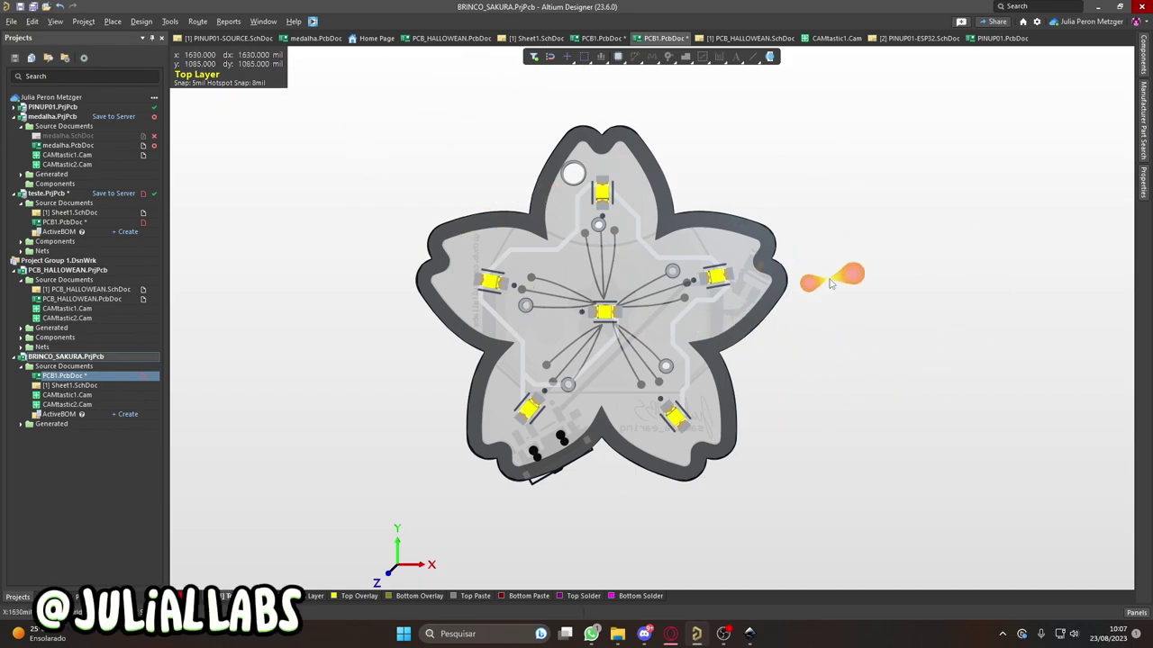
{"action": "key", "text": "v"}
{"action": "key", "text": "b"}
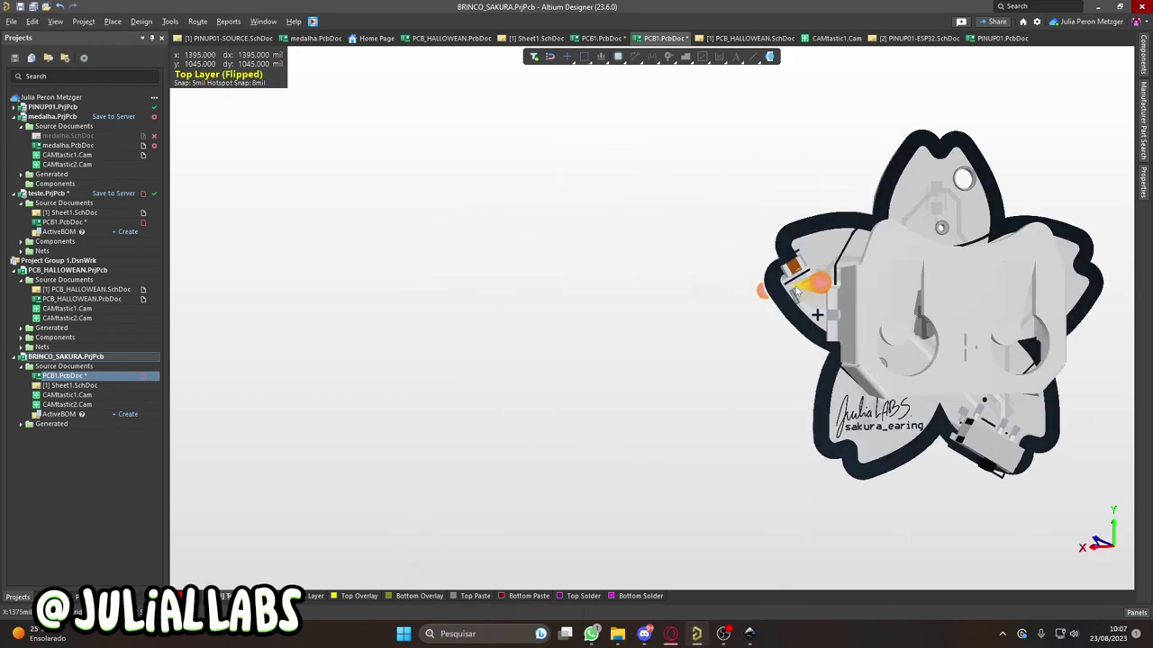
{"action": "key", "text": "v"}
{"action": "key", "text": "f"}
{"action": "scroll", "coordinate": [468, 387], "scroll_direction": "up", "scroll_amount": 5, "text": "ctrl"}
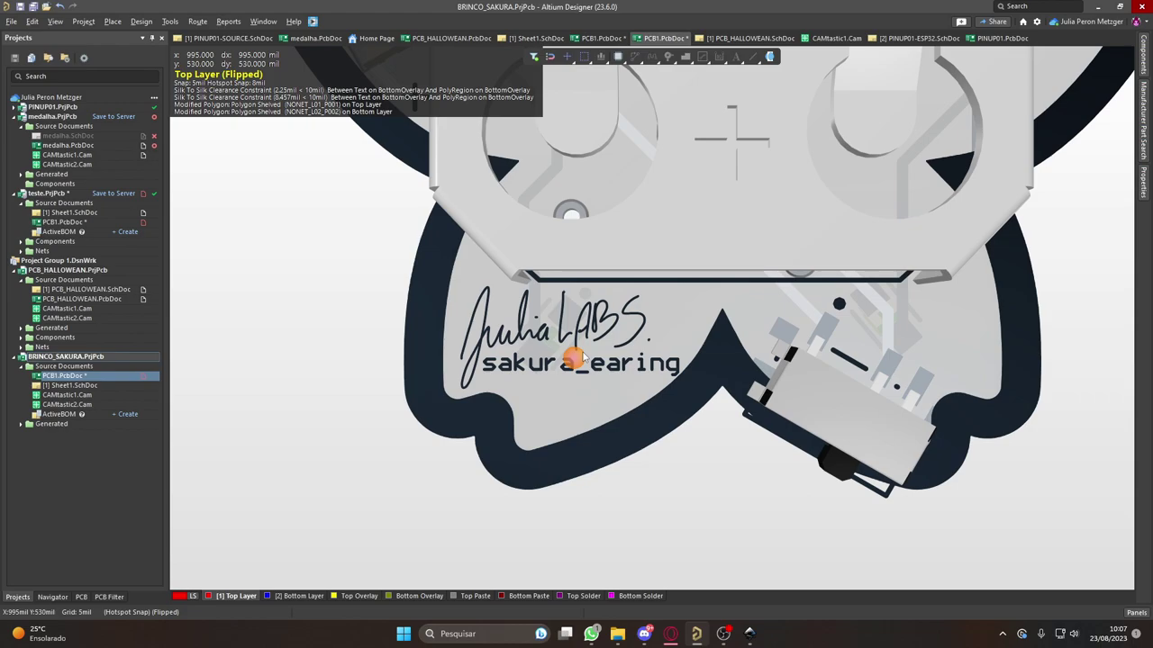
{"action": "scroll", "coordinate": [577, 359], "scroll_direction": "down", "scroll_amount": 5, "text": "ctrl"}
{"action": "right_click_drag", "start_coordinate": [721, 117], "coordinate": [635, 193]}
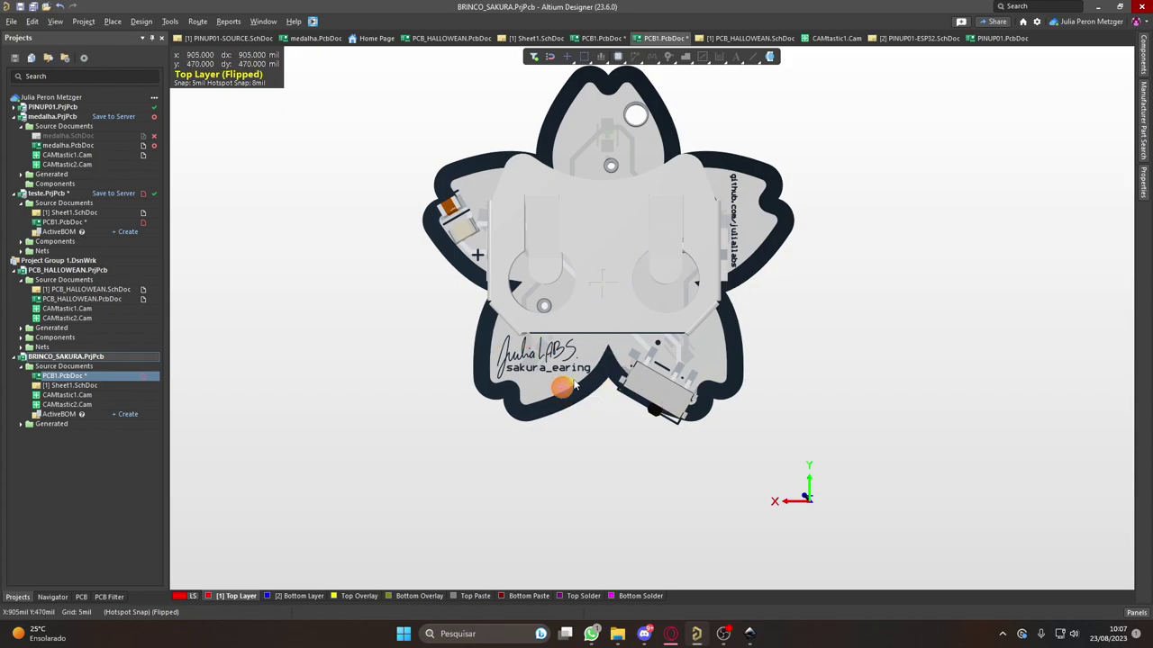
{"action": "right_click_drag", "start_coordinate": [708, 271], "coordinate": [674, 287]}
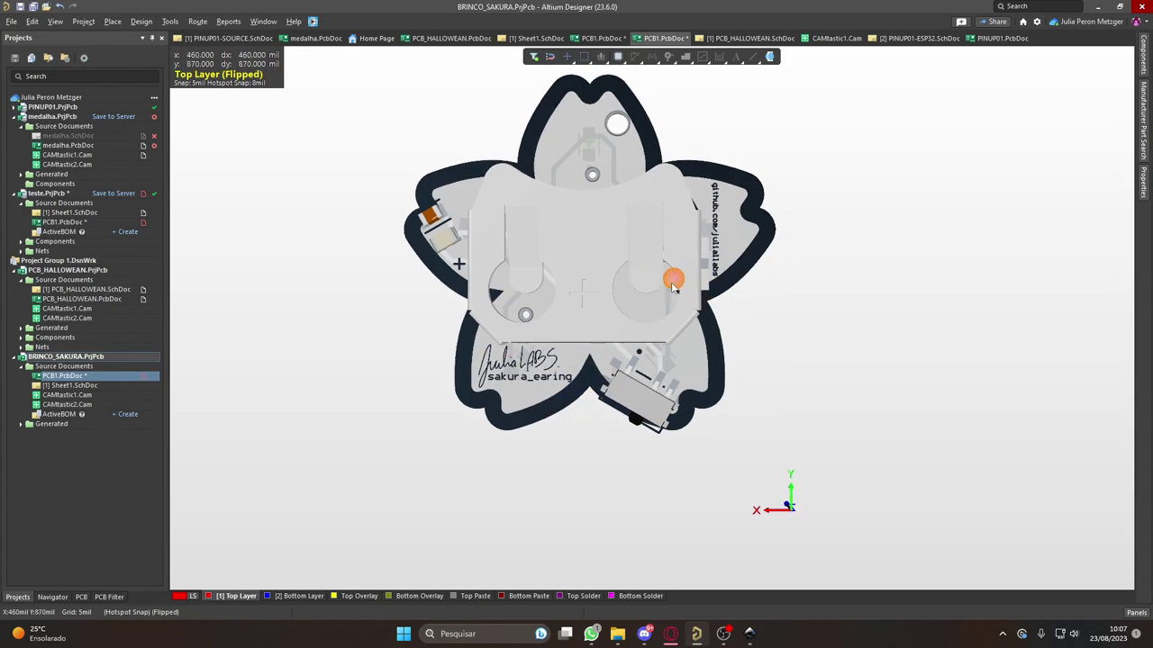